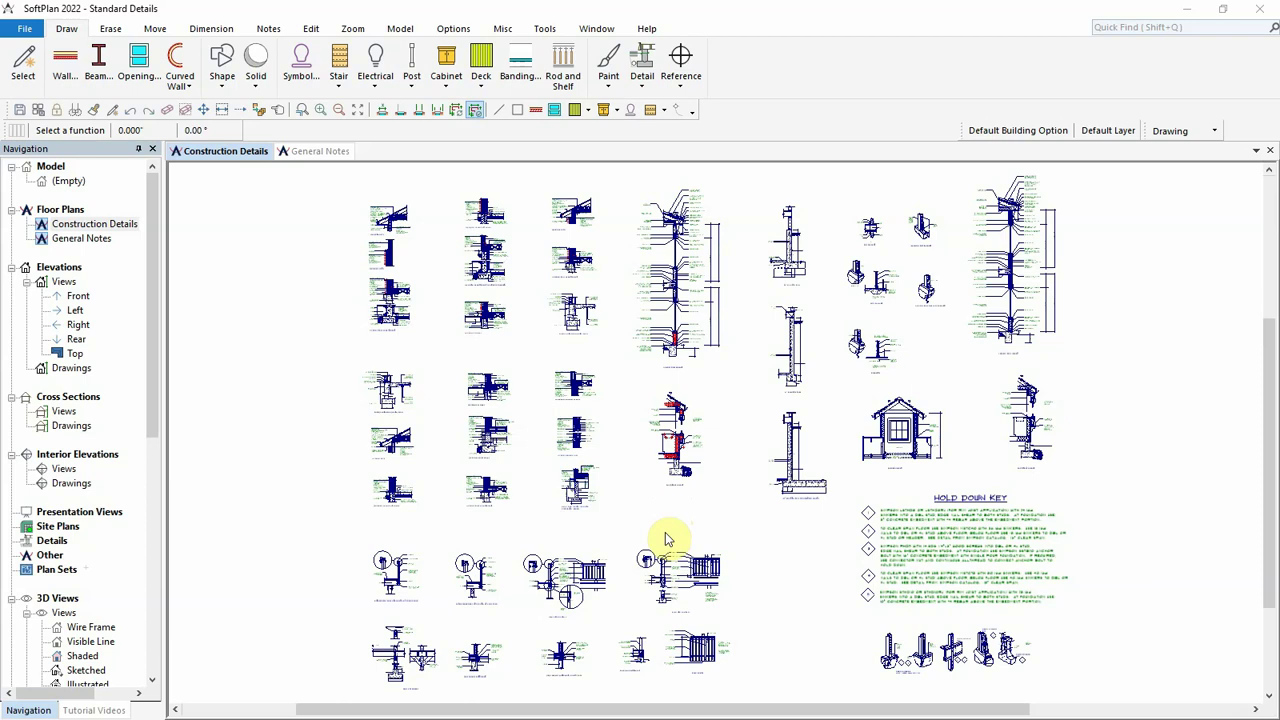
Switch to General Notes and back to Construction Details, then zoom into the left wall section details
{"action": "left_click", "coordinate": [665, 518]}
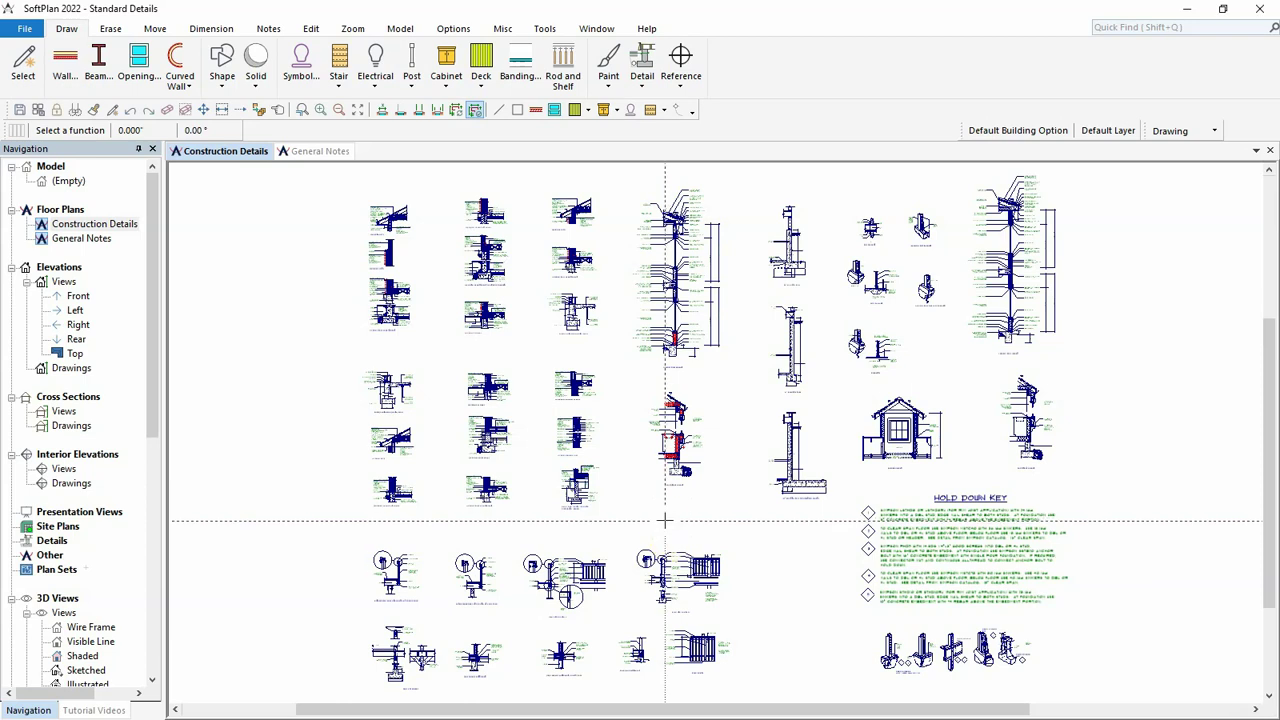
{"action": "left_click", "coordinate": [336, 151]}
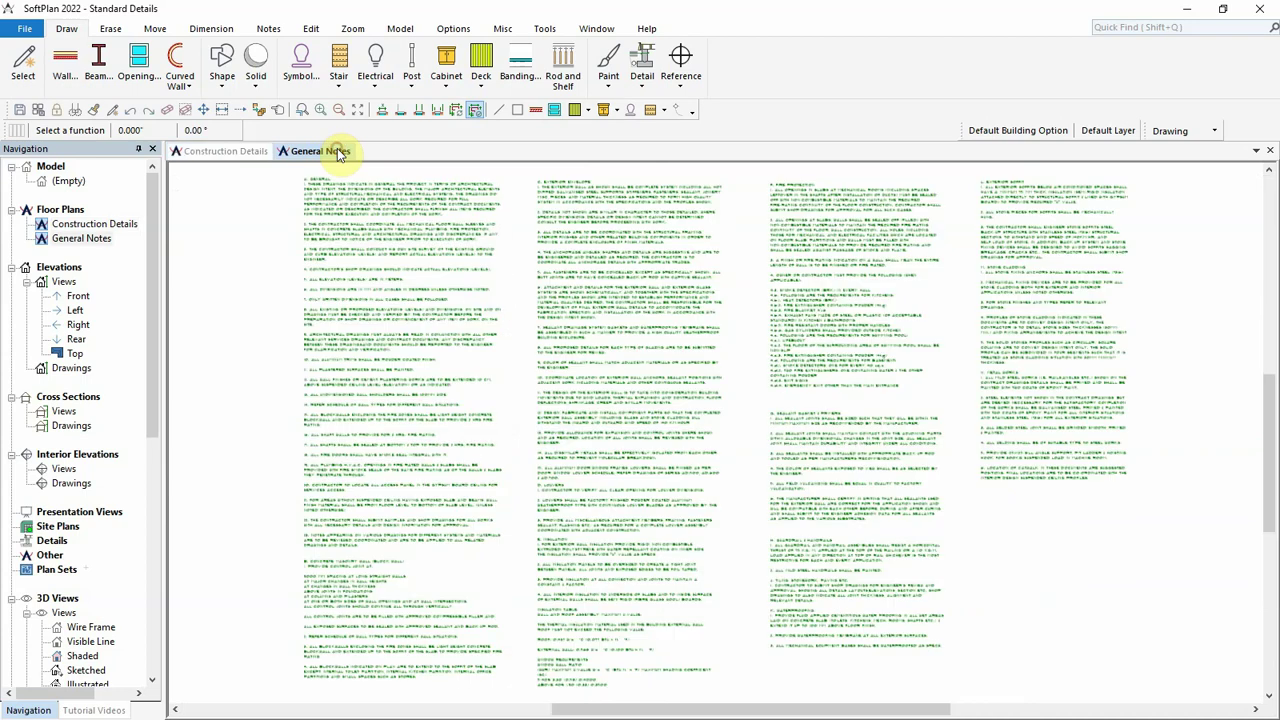
{"action": "left_click", "coordinate": [238, 155]}
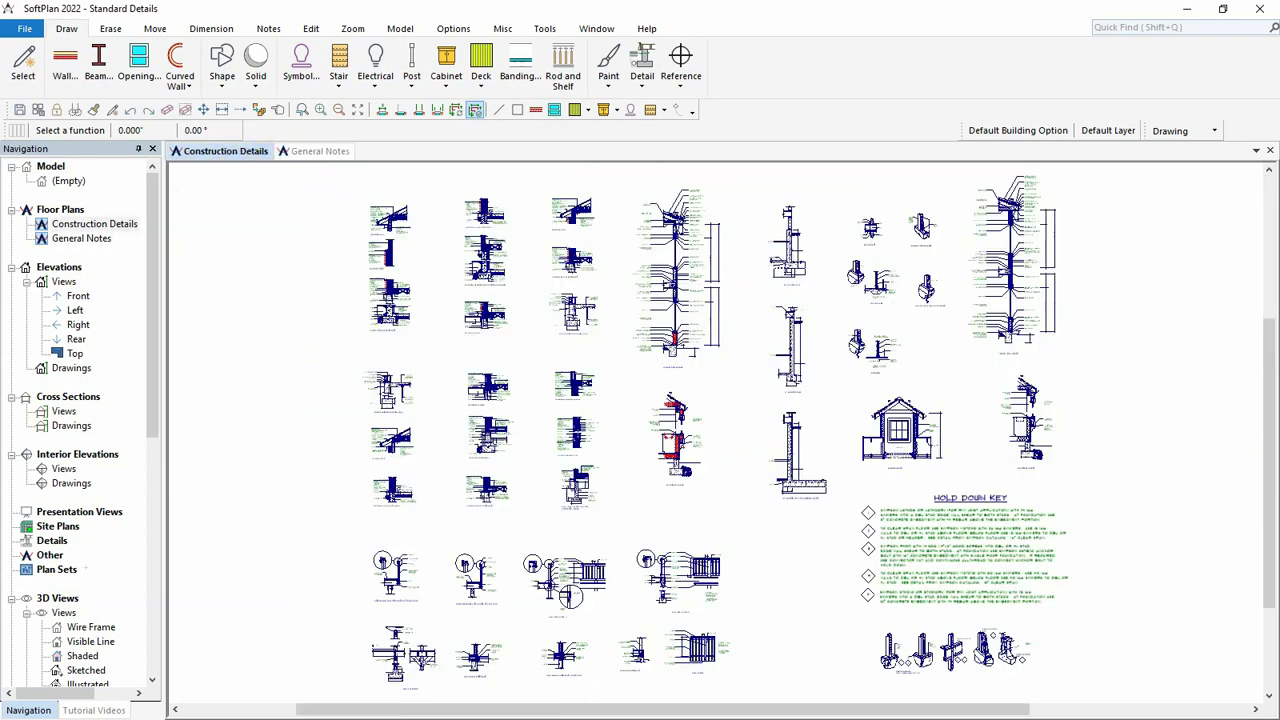
{"action": "scroll", "coordinate": [424, 285], "scroll_direction": "up", "scroll_amount": 1}
{"action": "scroll", "coordinate": [716, 430], "scroll_direction": "up", "scroll_amount": 1}
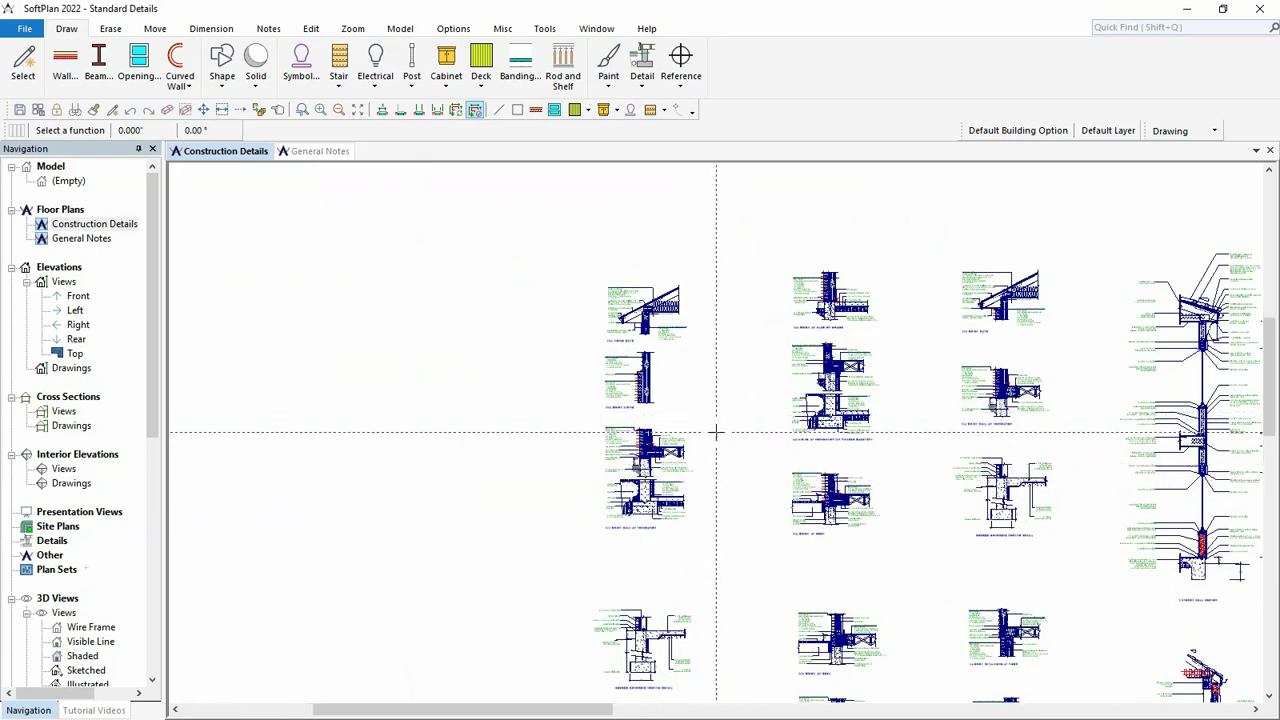
{"action": "scroll", "coordinate": [714, 430], "scroll_direction": "up", "scroll_amount": 1}
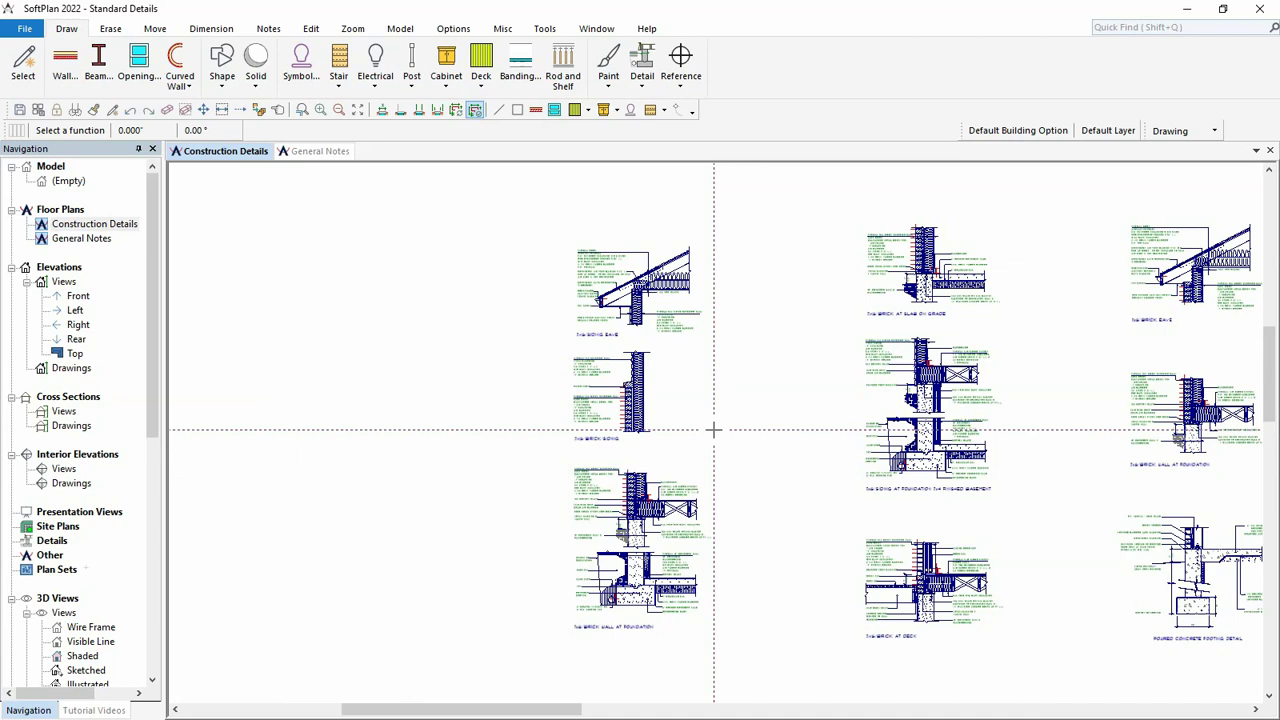
Create a source region around the left detail column named 'BRICK/SIDING WALL SECTION'
{"action": "left_click", "coordinate": [24, 28]}
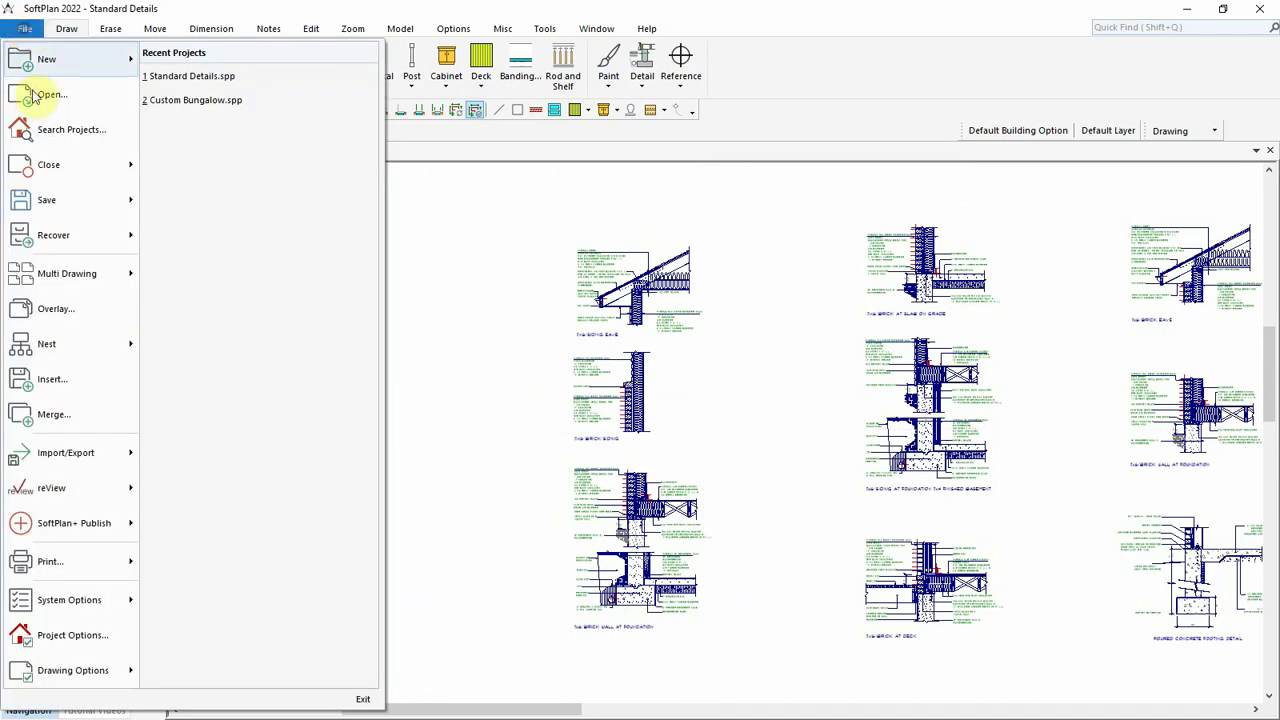
{"action": "mouse_move", "coordinate": [48, 343]}
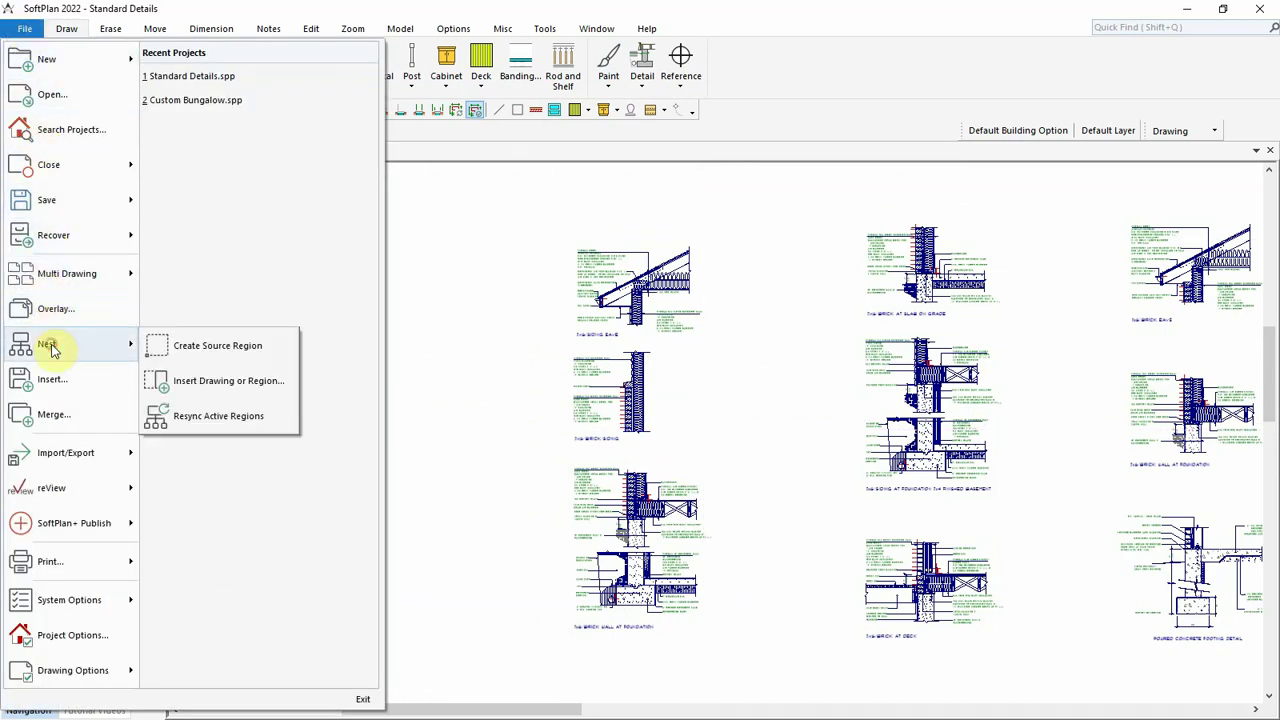
{"action": "left_click", "coordinate": [218, 347]}
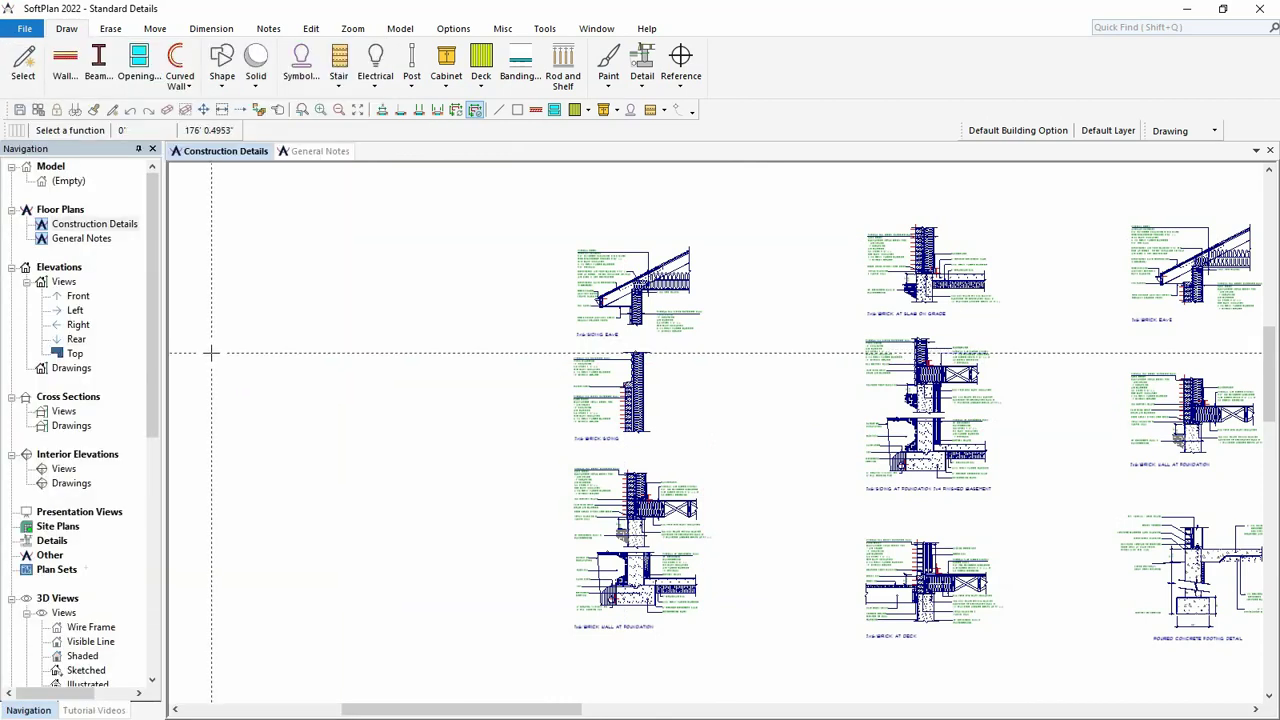
{"action": "left_click", "coordinate": [563, 240]}
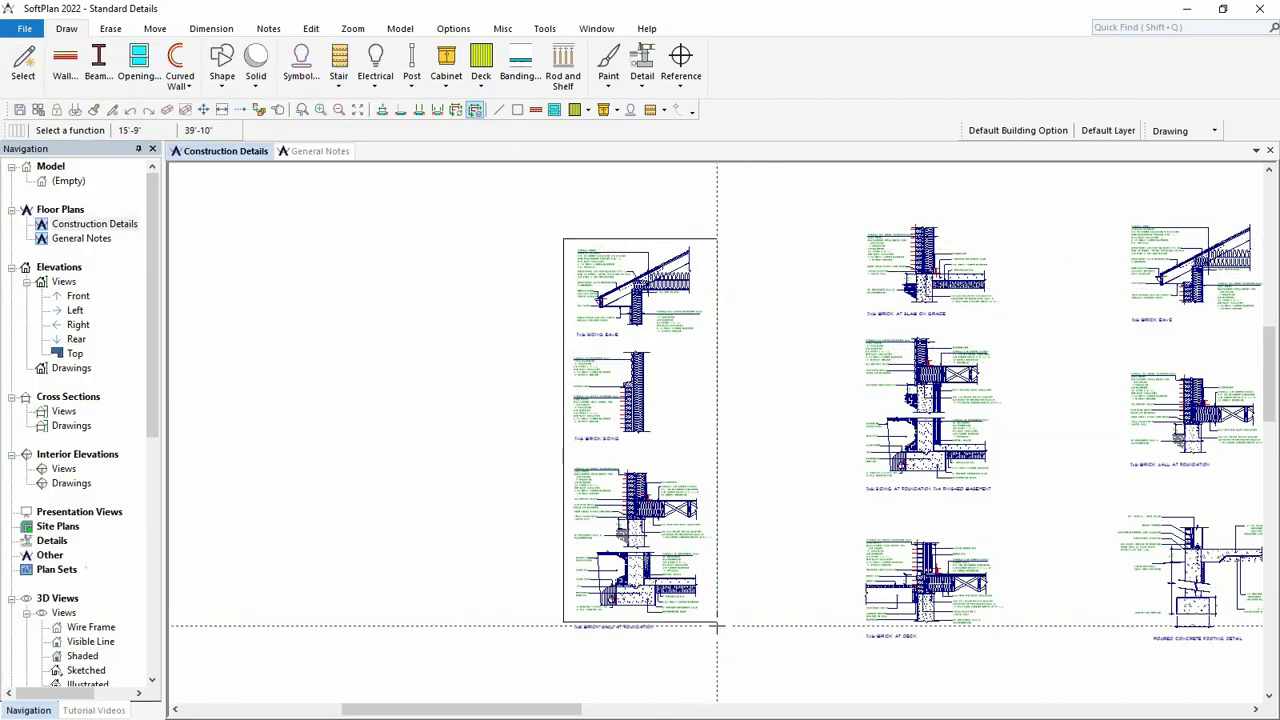
{"action": "left_click", "coordinate": [717, 626]}
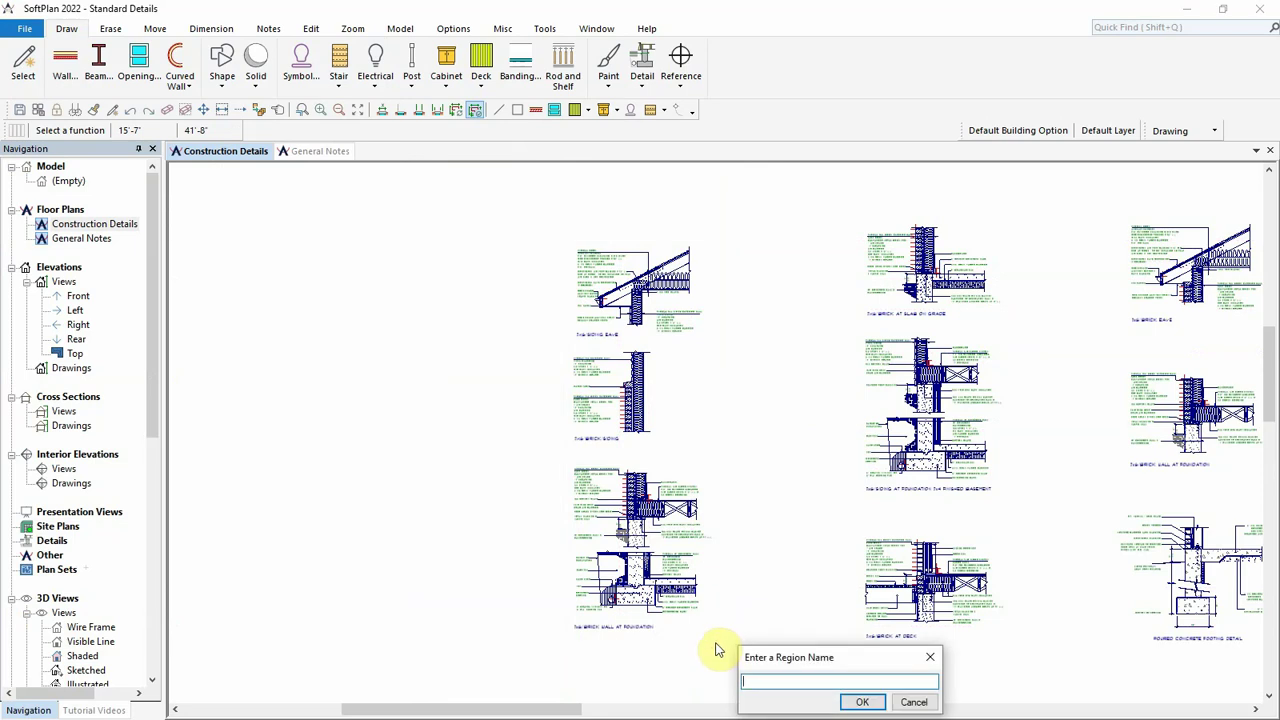
{"action": "type", "text": "BRICK"}
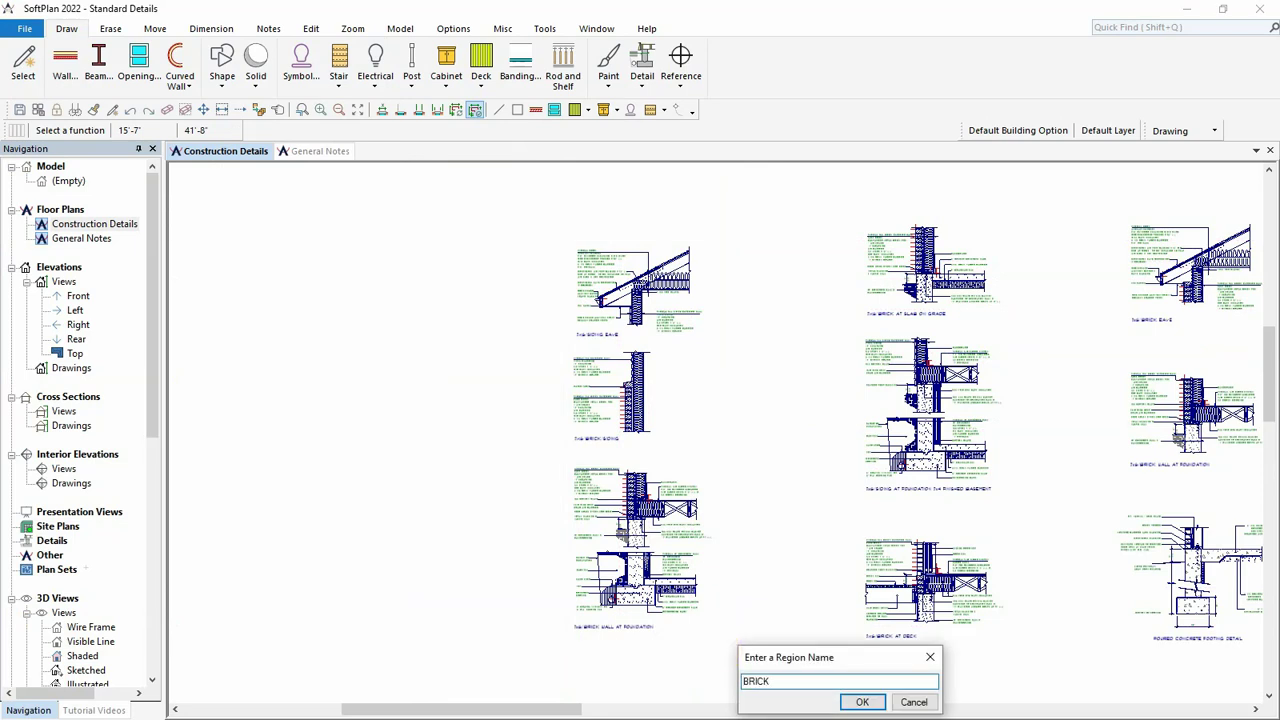
{"action": "type", "text": "/SIDING WALL SECTION"}
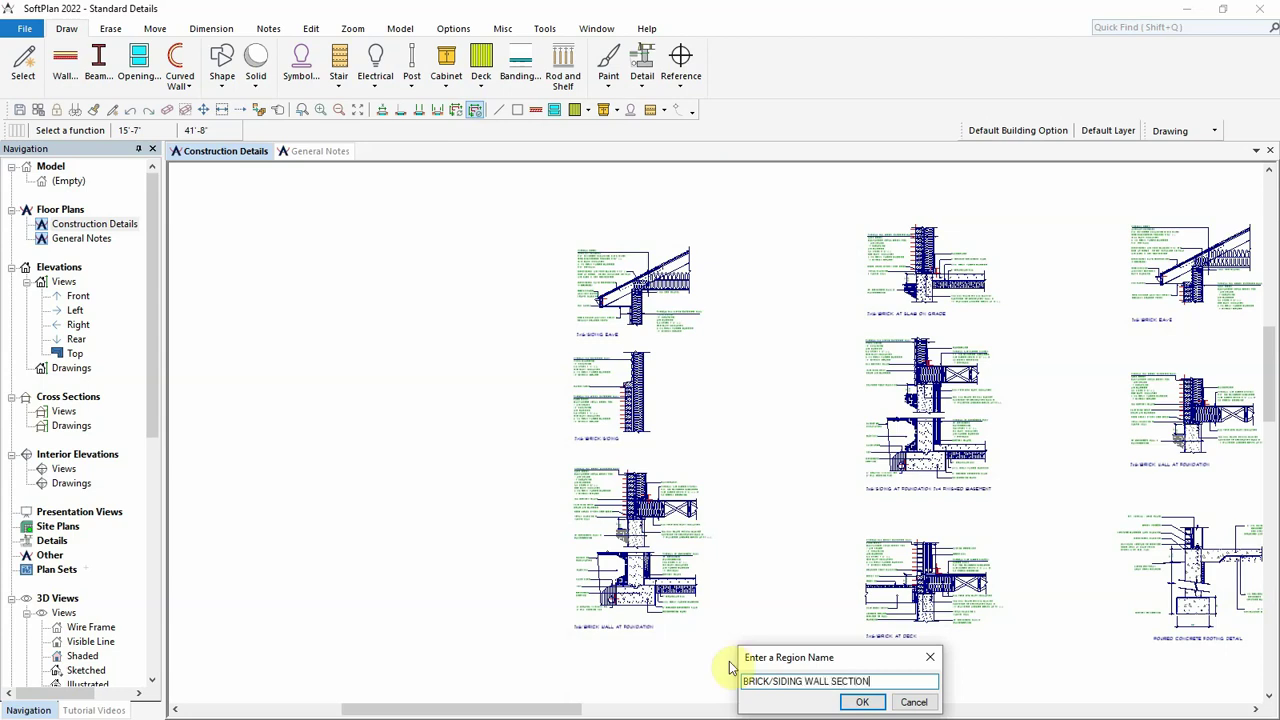
{"action": "left_click", "coordinate": [861, 701]}
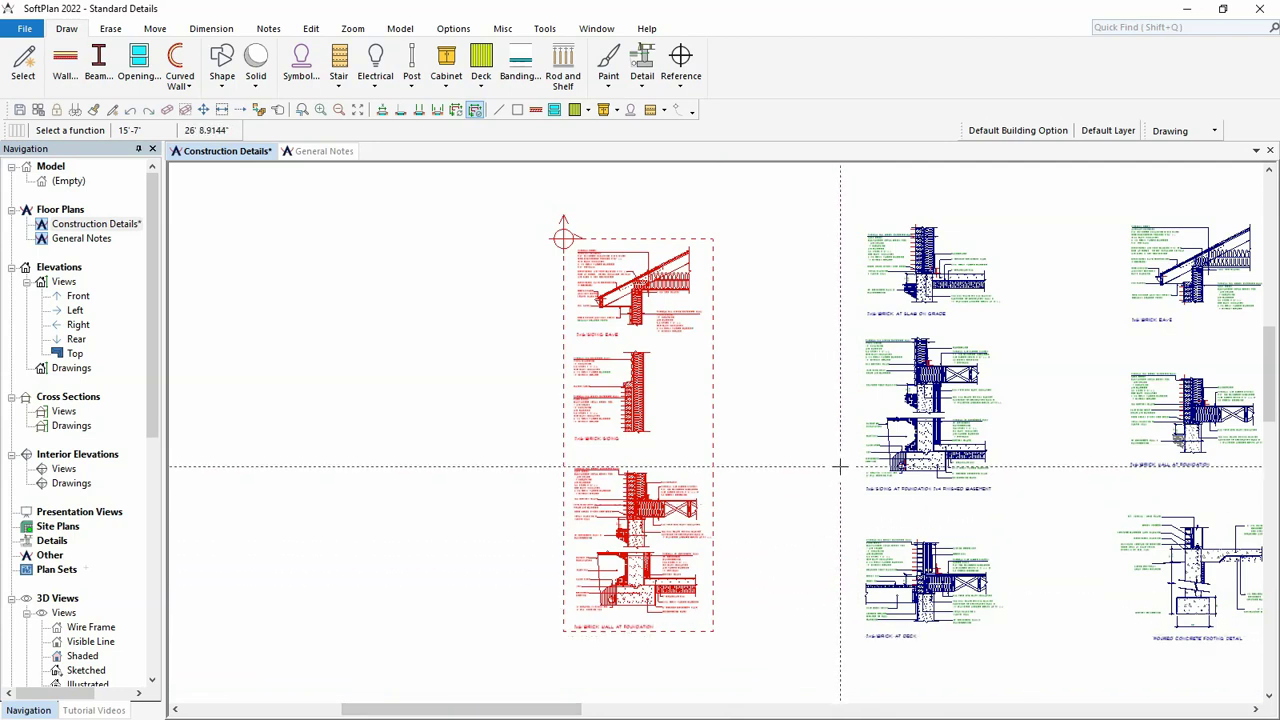
Box the middle column of wall and foundation details as a region named 'SIDING WALL DETAILS'
{"action": "left_click", "coordinate": [847, 213]}
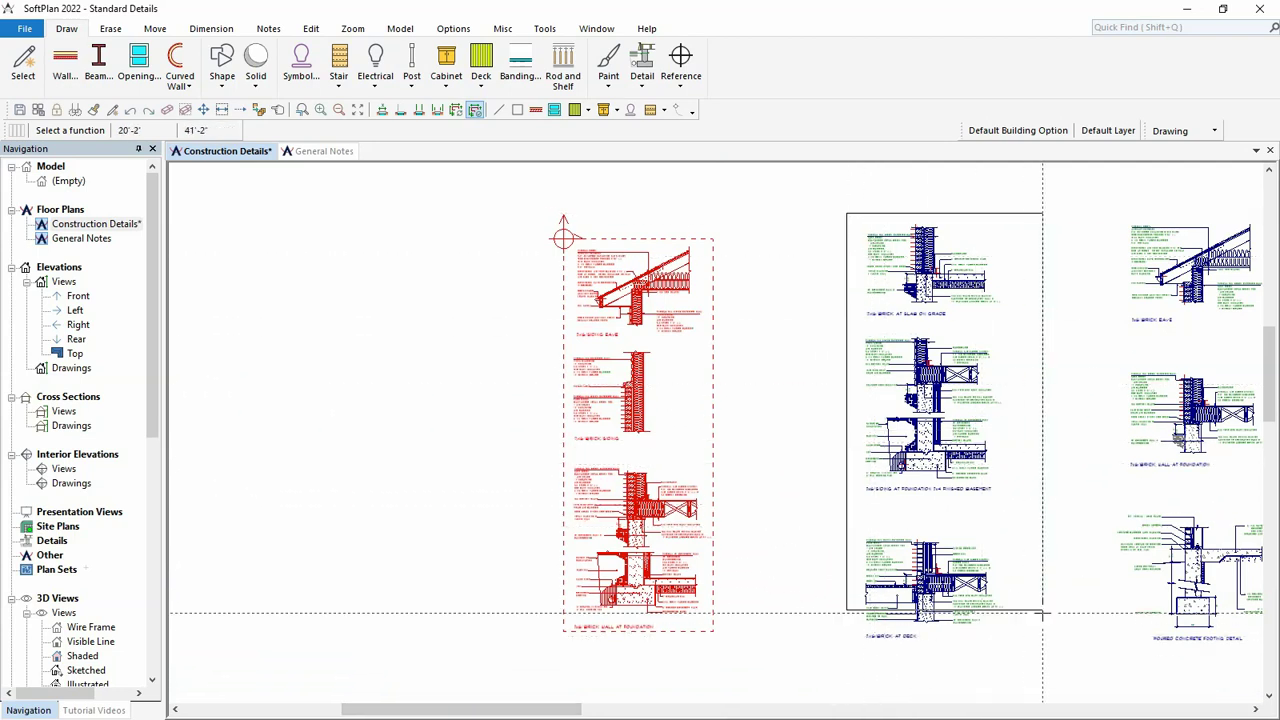
{"action": "left_click", "coordinate": [1025, 646]}
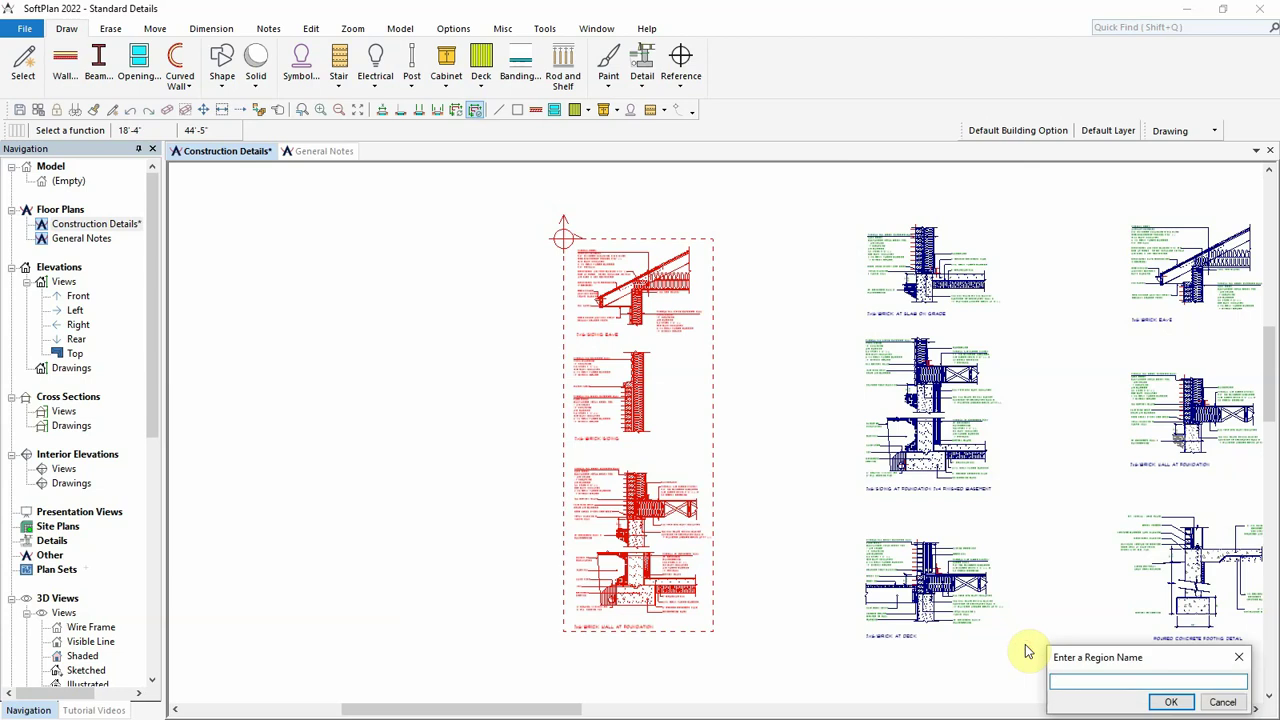
{"action": "type", "text": "Sl"}
{"action": "type", "text": "DING WALL D"}
{"action": "type", "text": "ETAILS"}
{"action": "left_click", "coordinate": [1169, 702]}
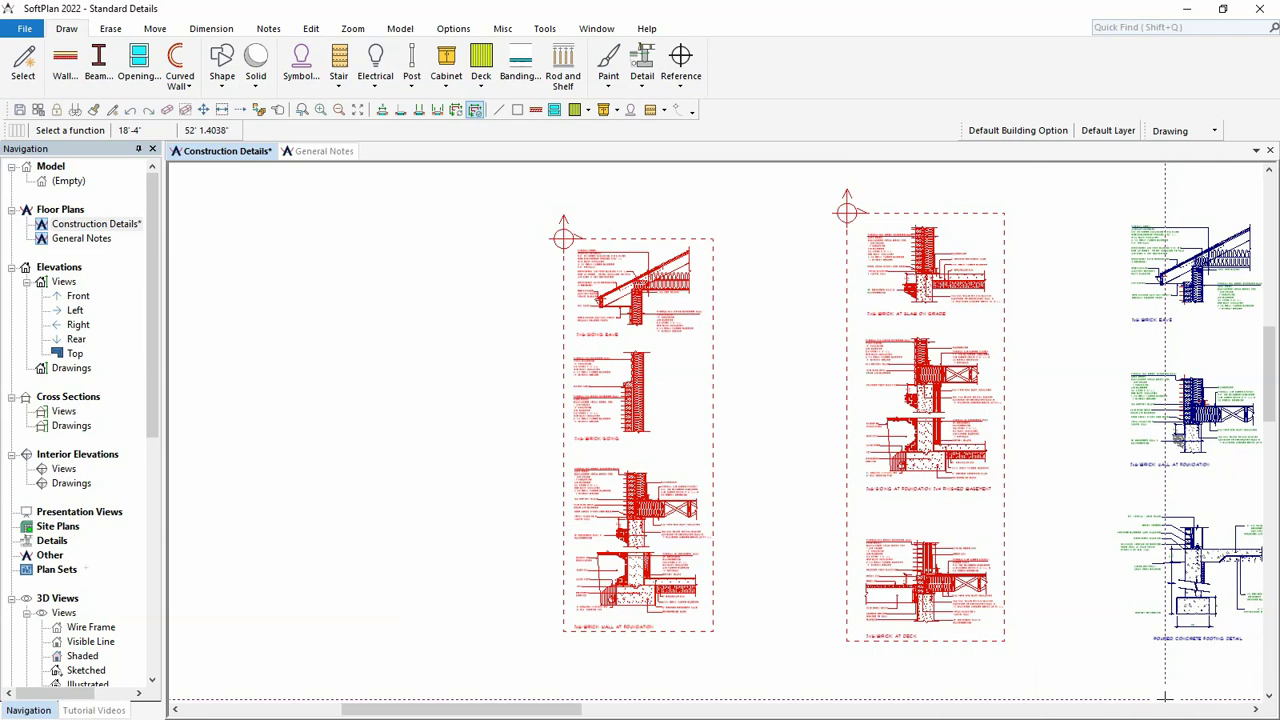
Open the recent Custom Bungalow.spp project without saving changes to the current drawing
{"action": "left_click", "coordinate": [25, 29]}
{"action": "left_click", "coordinate": [204, 106]}
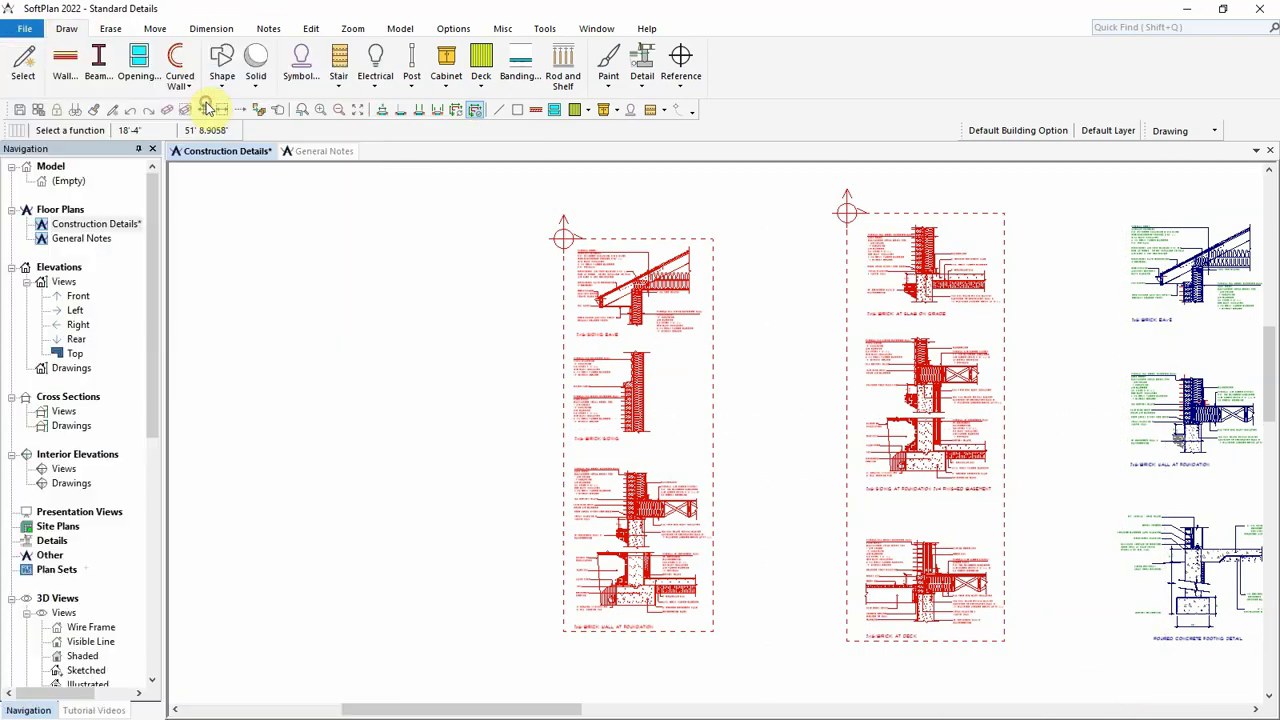
{"action": "left_click", "coordinate": [668, 421]}
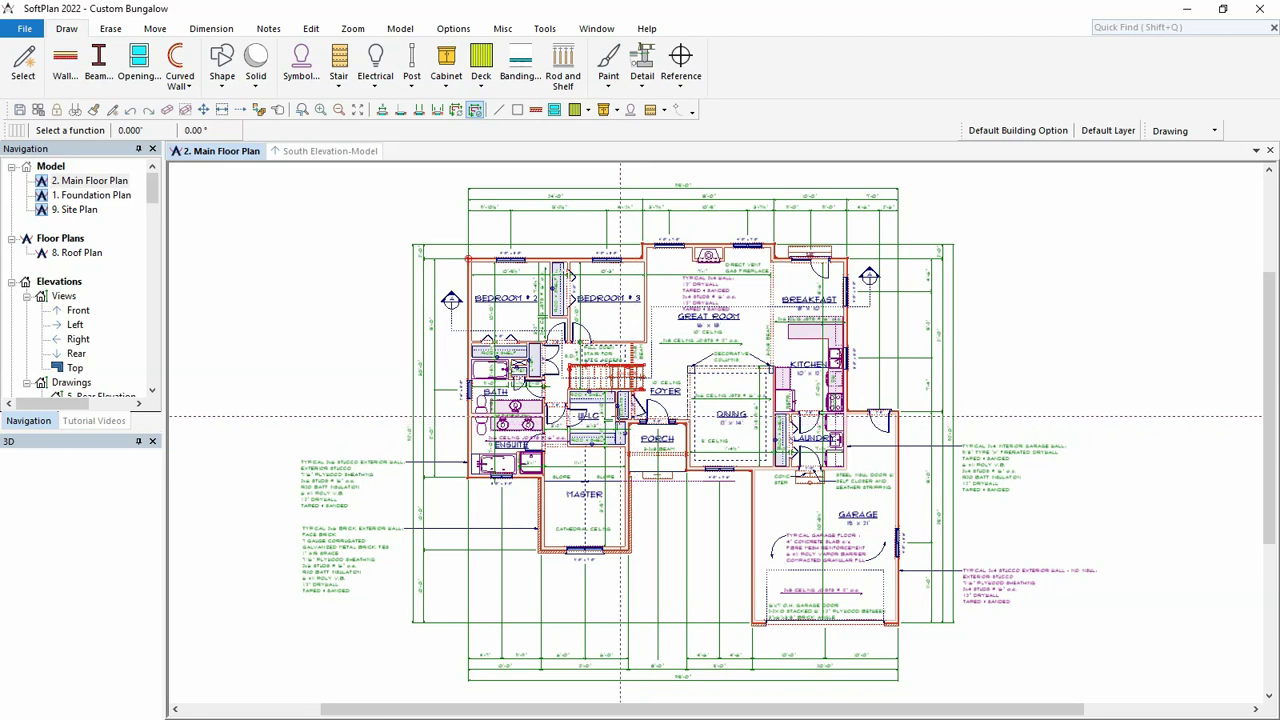
Start a nested insert using Standard Details\Construction Details.spd as the source drawing
{"action": "left_click", "coordinate": [25, 28]}
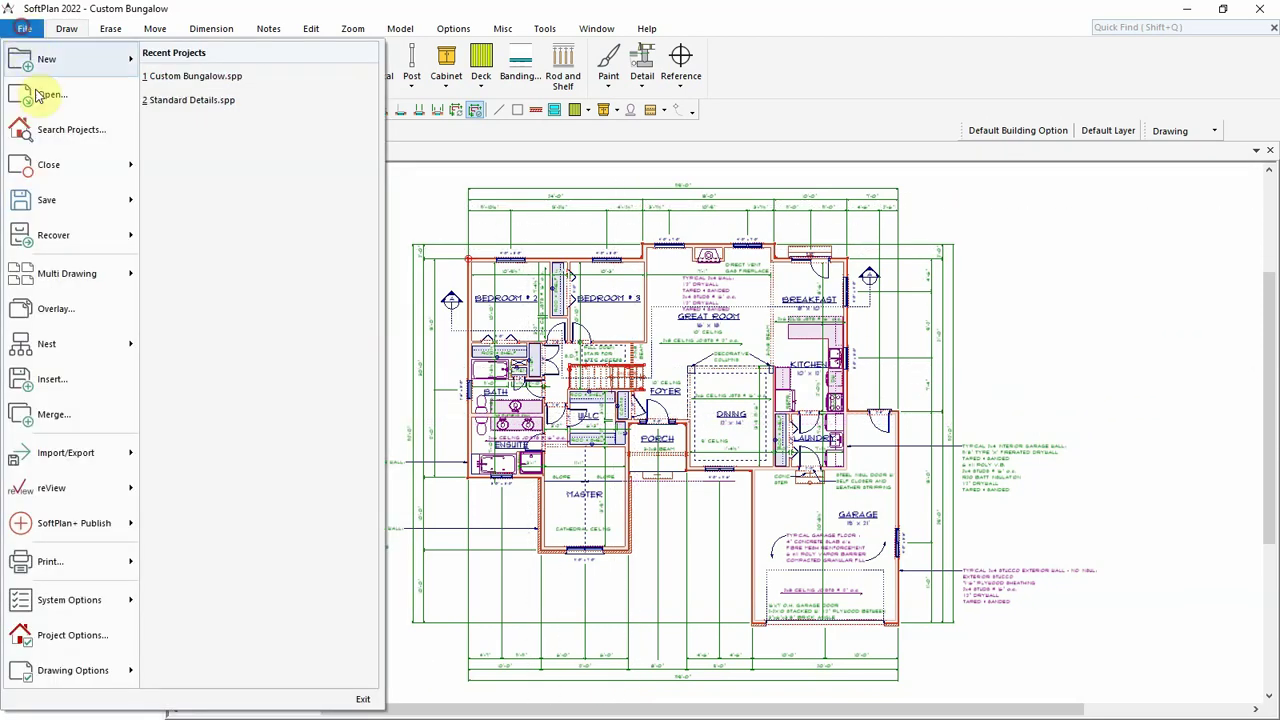
{"action": "mouse_move", "coordinate": [48, 345]}
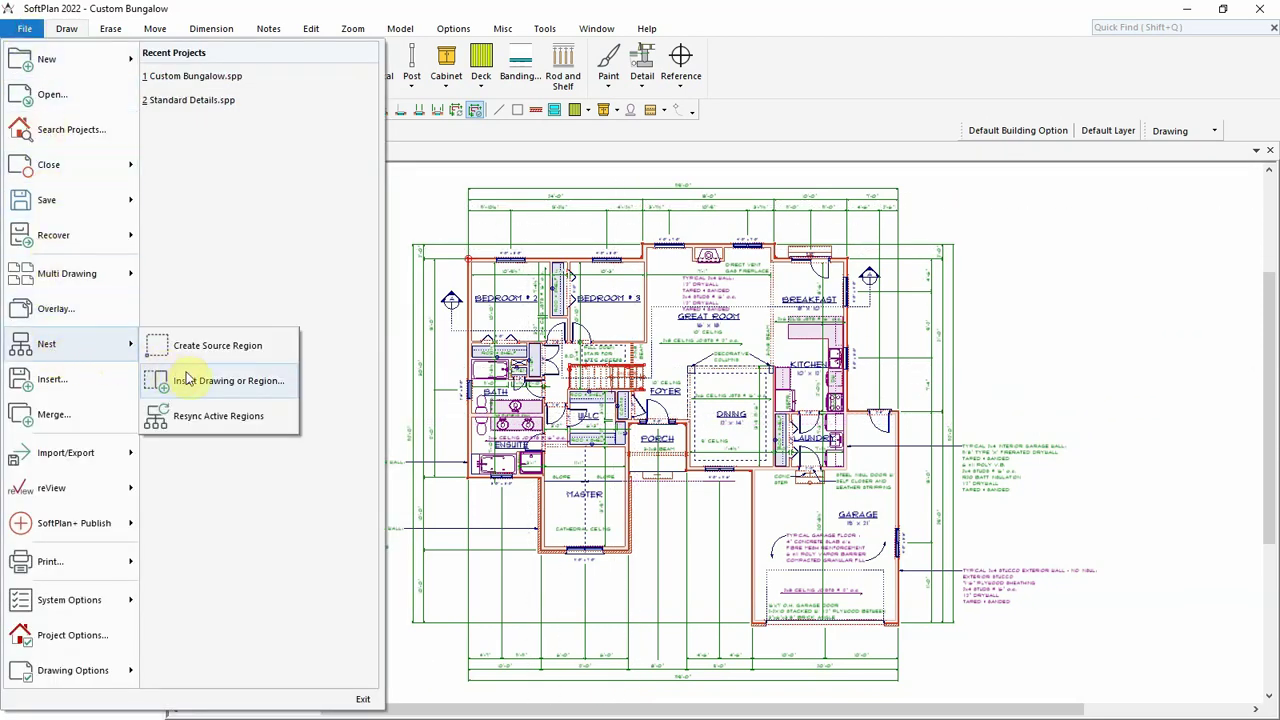
{"action": "left_click", "coordinate": [226, 392]}
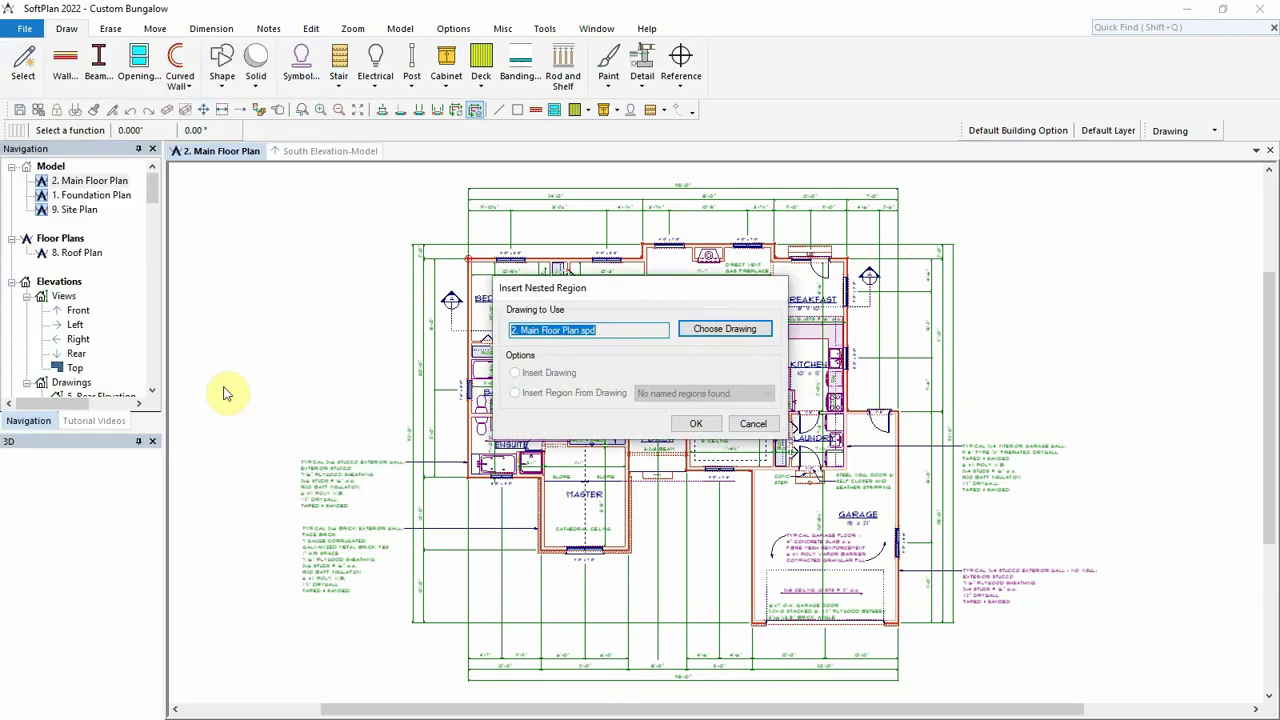
{"action": "left_click", "coordinate": [726, 330]}
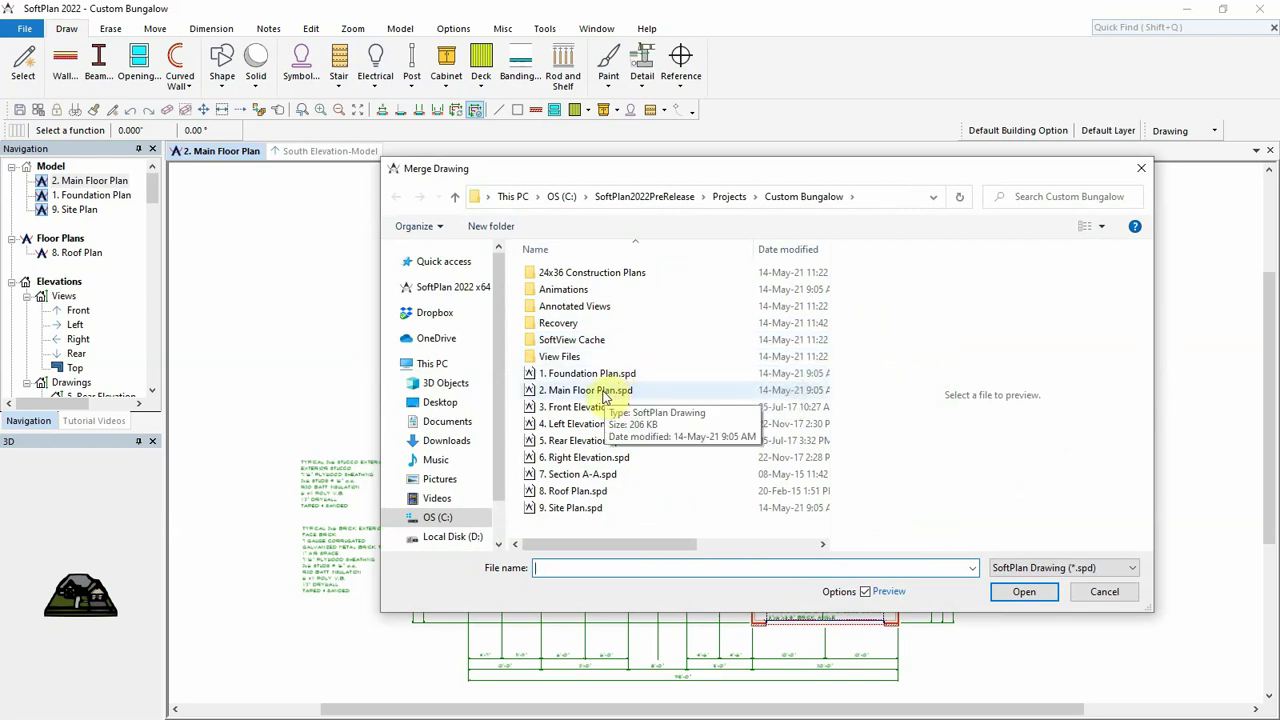
{"action": "left_click", "coordinate": [722, 196]}
{"action": "double_click", "coordinate": [598, 357]}
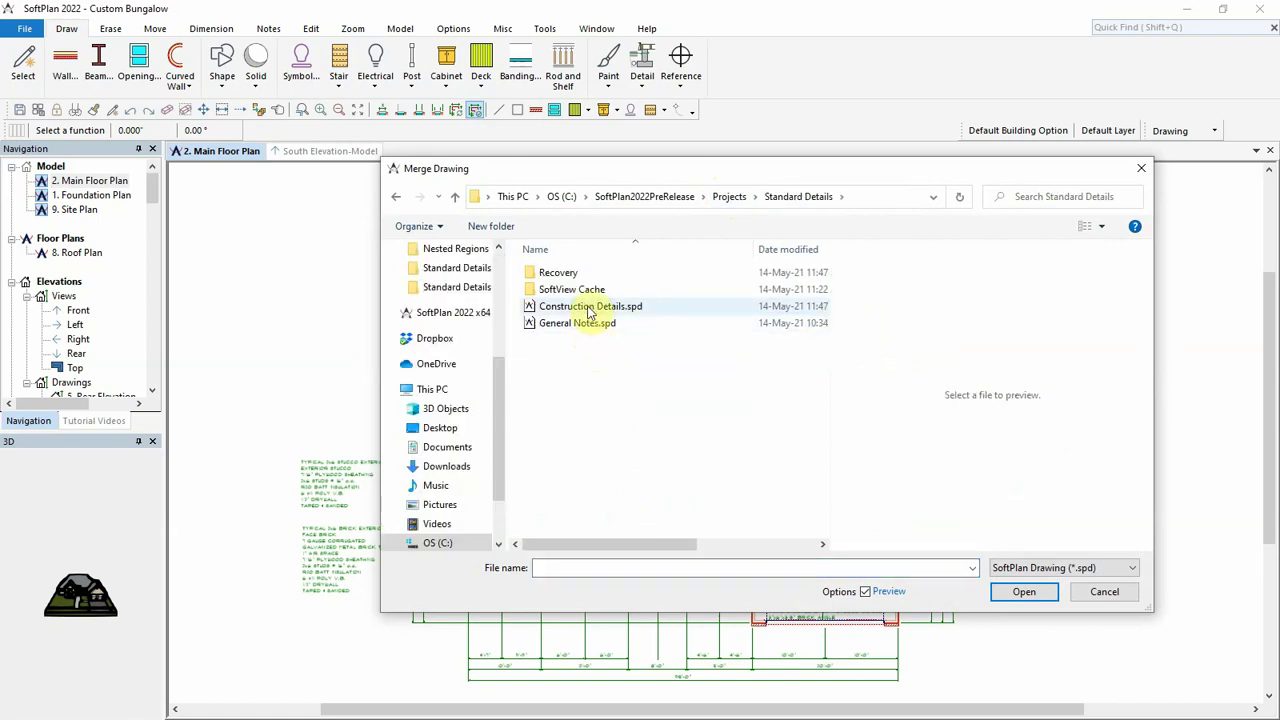
{"action": "left_click", "coordinate": [590, 309]}
{"action": "left_click", "coordinate": [1040, 596]}
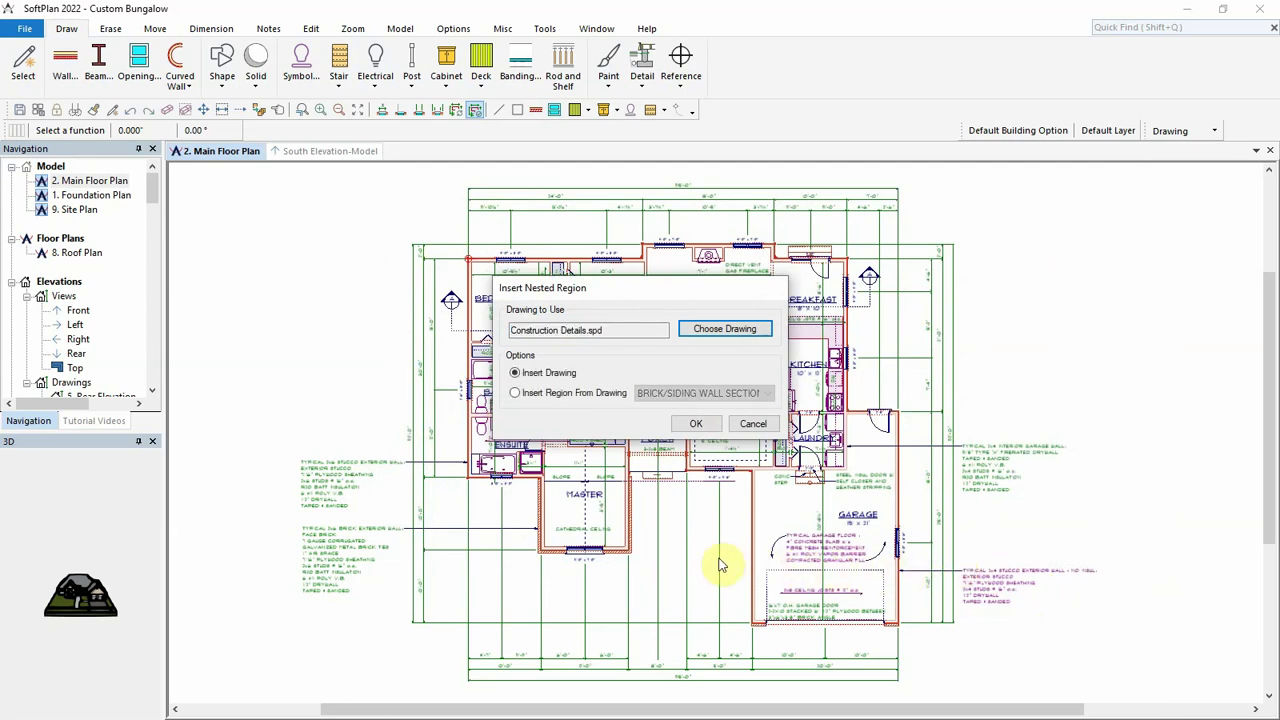
Choose the named region BRICK/SIDING WALL SECTION from the drawing and confirm the insert
{"action": "left_click", "coordinate": [543, 393]}
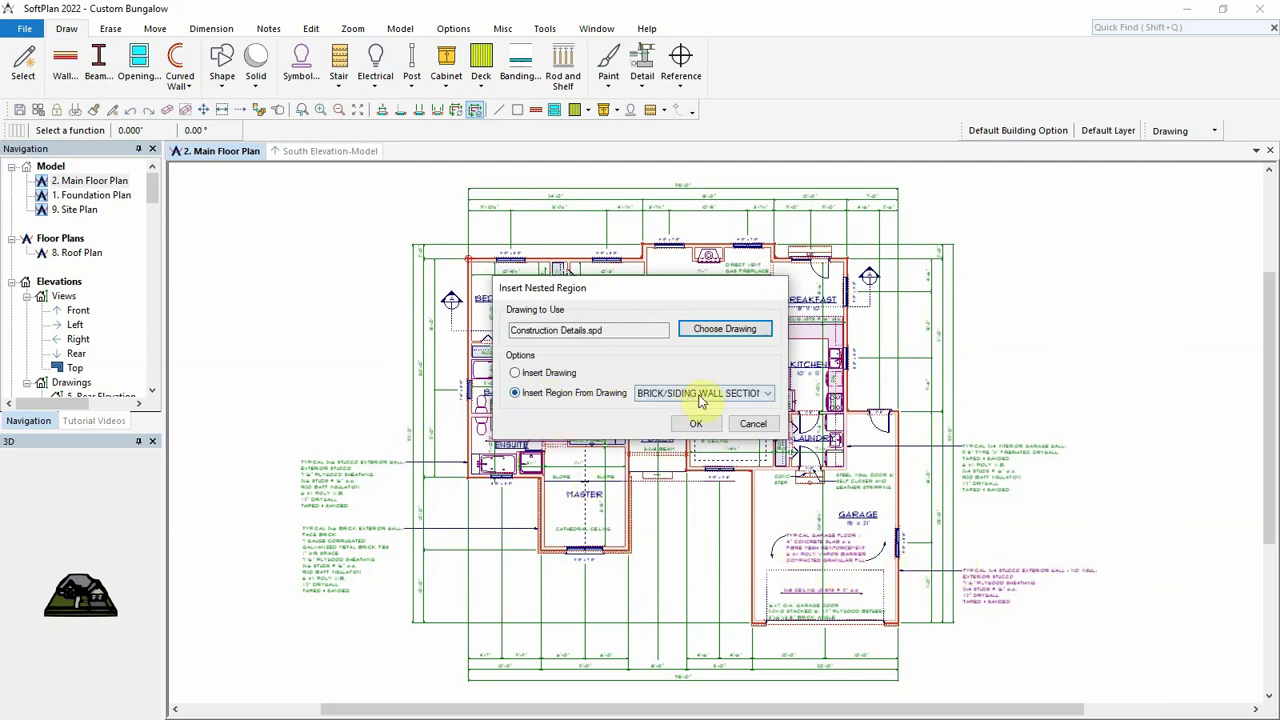
{"action": "left_click", "coordinate": [729, 396]}
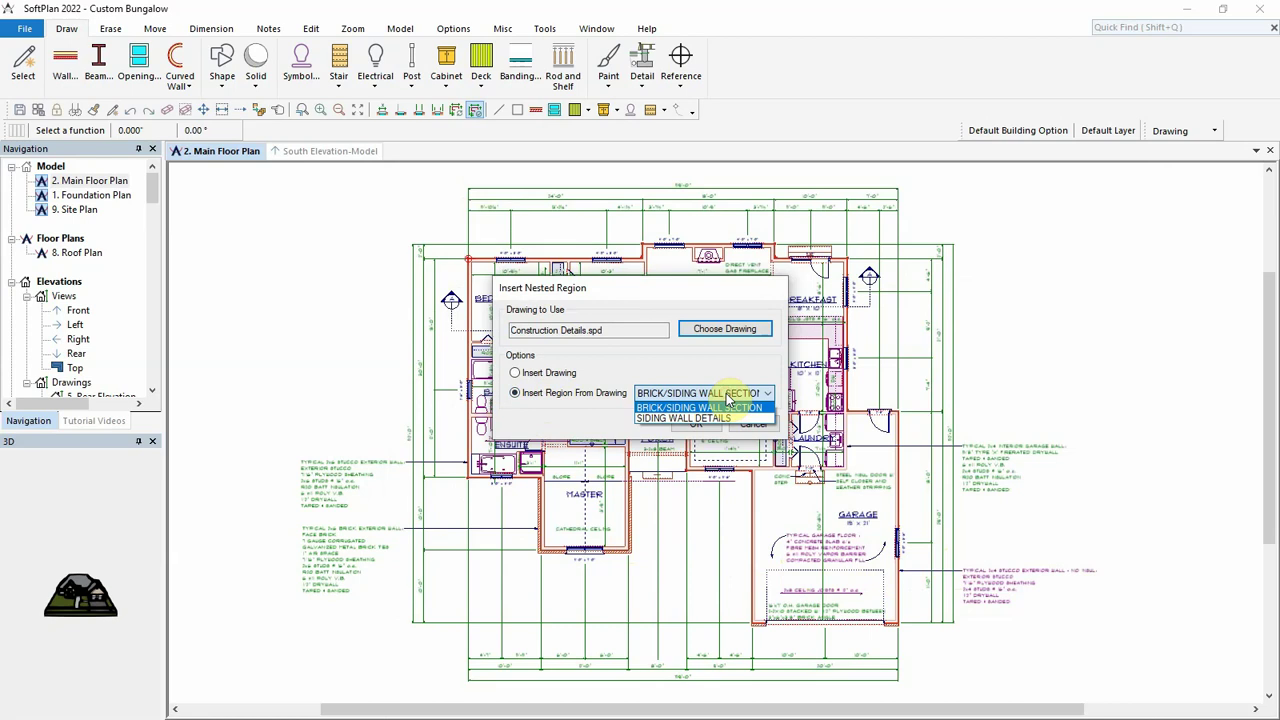
{"action": "left_click", "coordinate": [708, 408]}
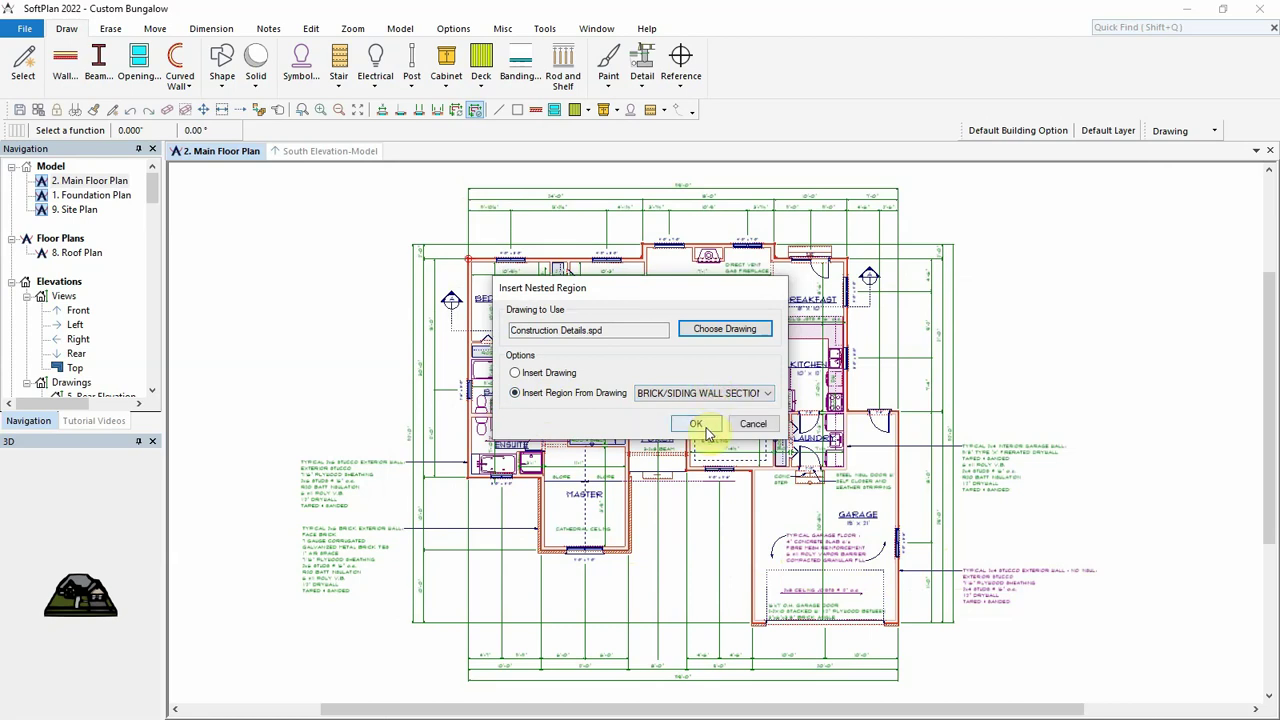
{"action": "left_click", "coordinate": [705, 428]}
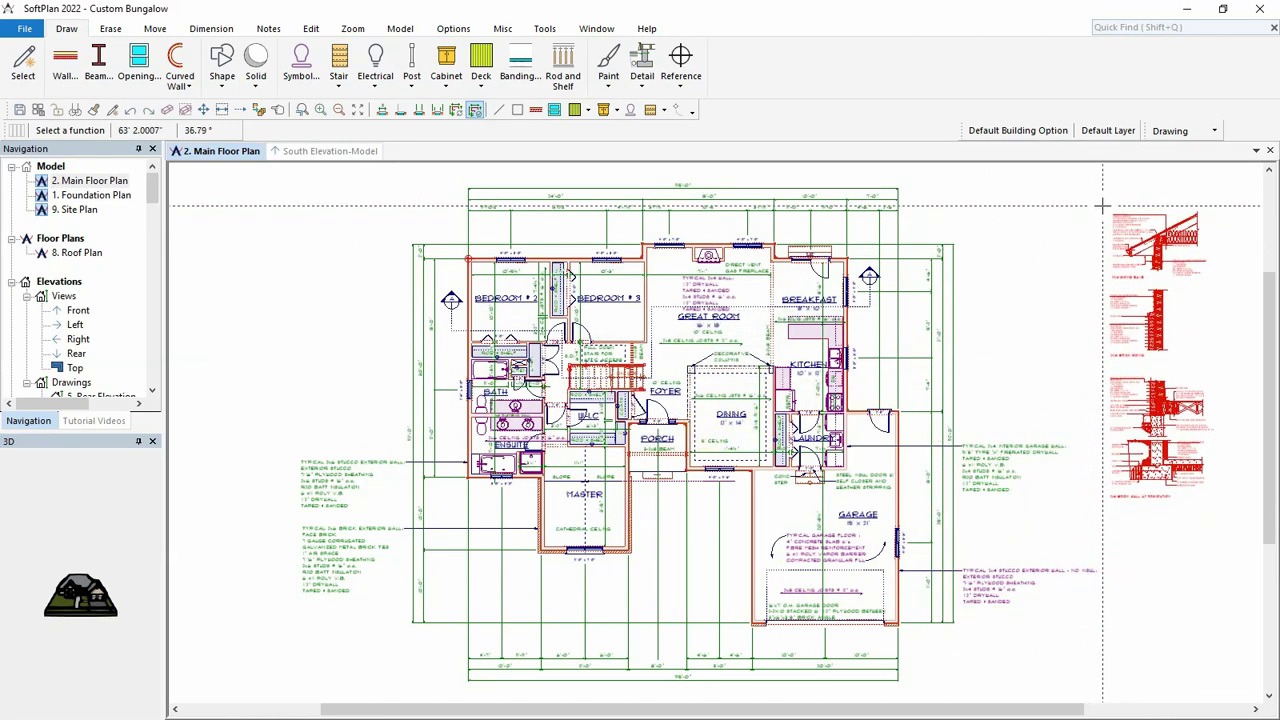
Place the nested wall-section detail in the drawing area right of the Main Floor Plan
{"action": "left_click", "coordinate": [1103, 206]}
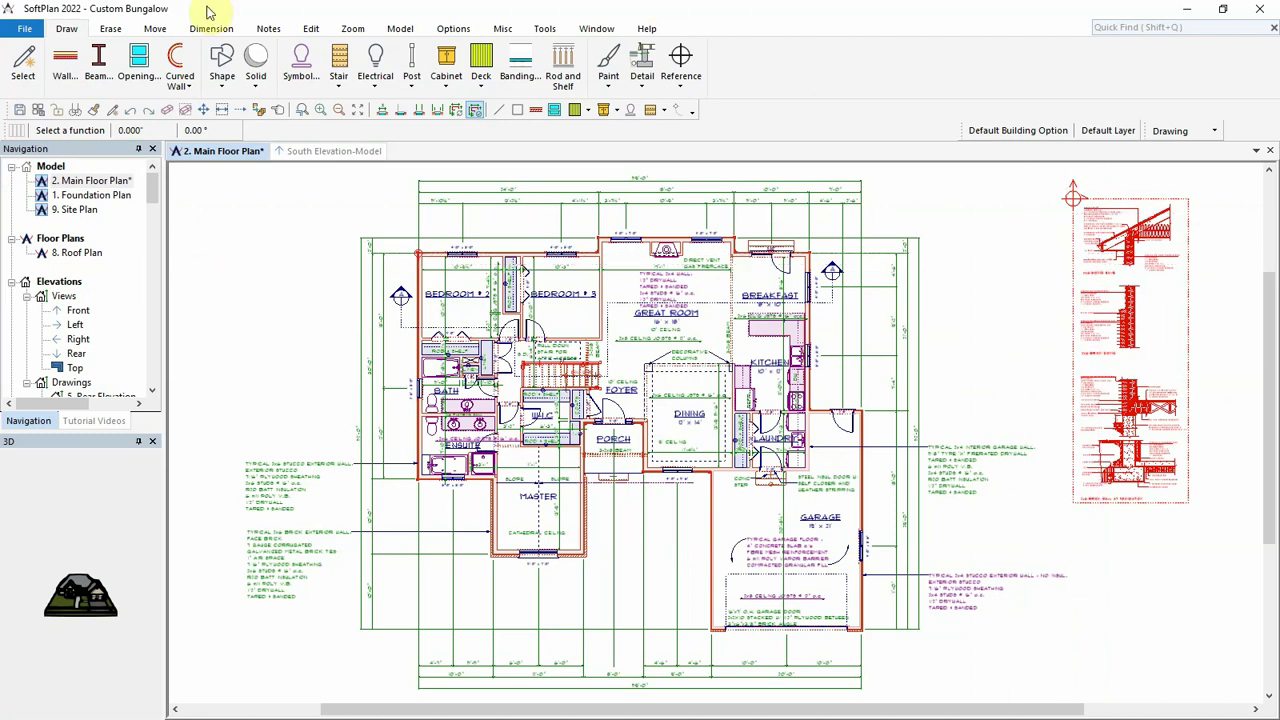
{"action": "left_click", "coordinate": [15, 33]}
Create a new blank drawing and save it as 'GENERAL NOTES'
{"action": "mouse_move", "coordinate": [36, 60]}
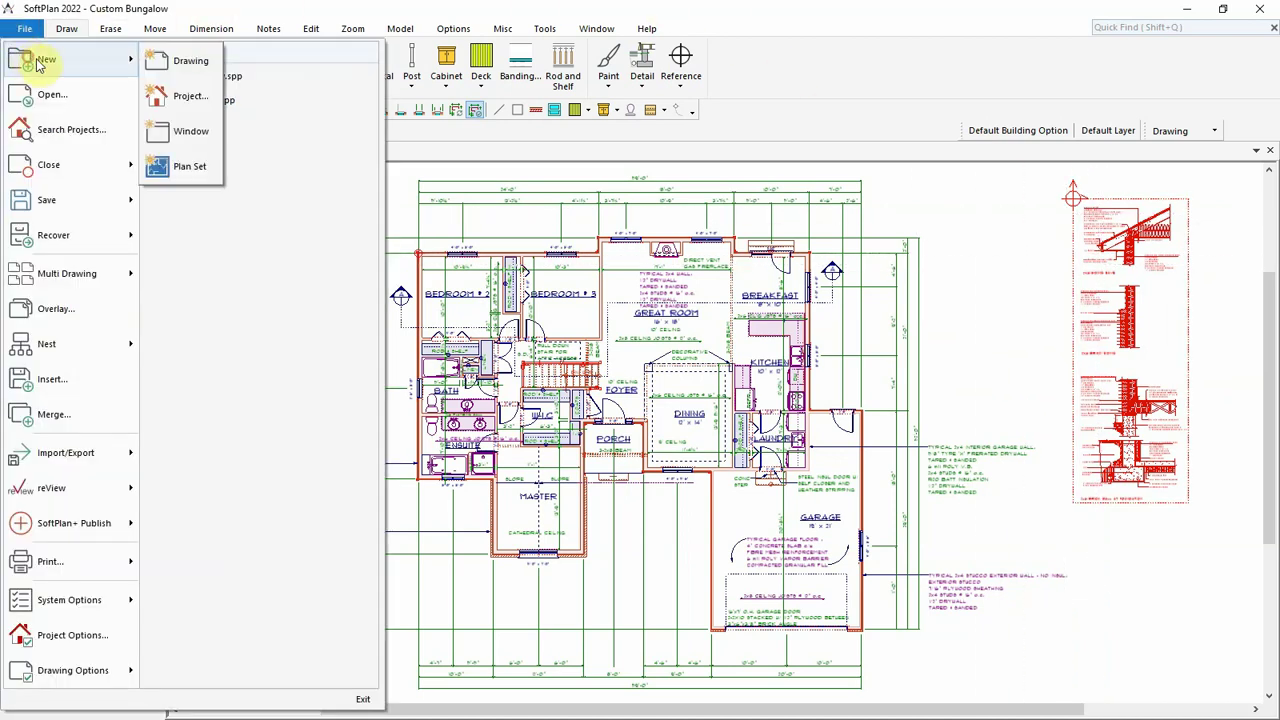
{"action": "left_click", "coordinate": [186, 64]}
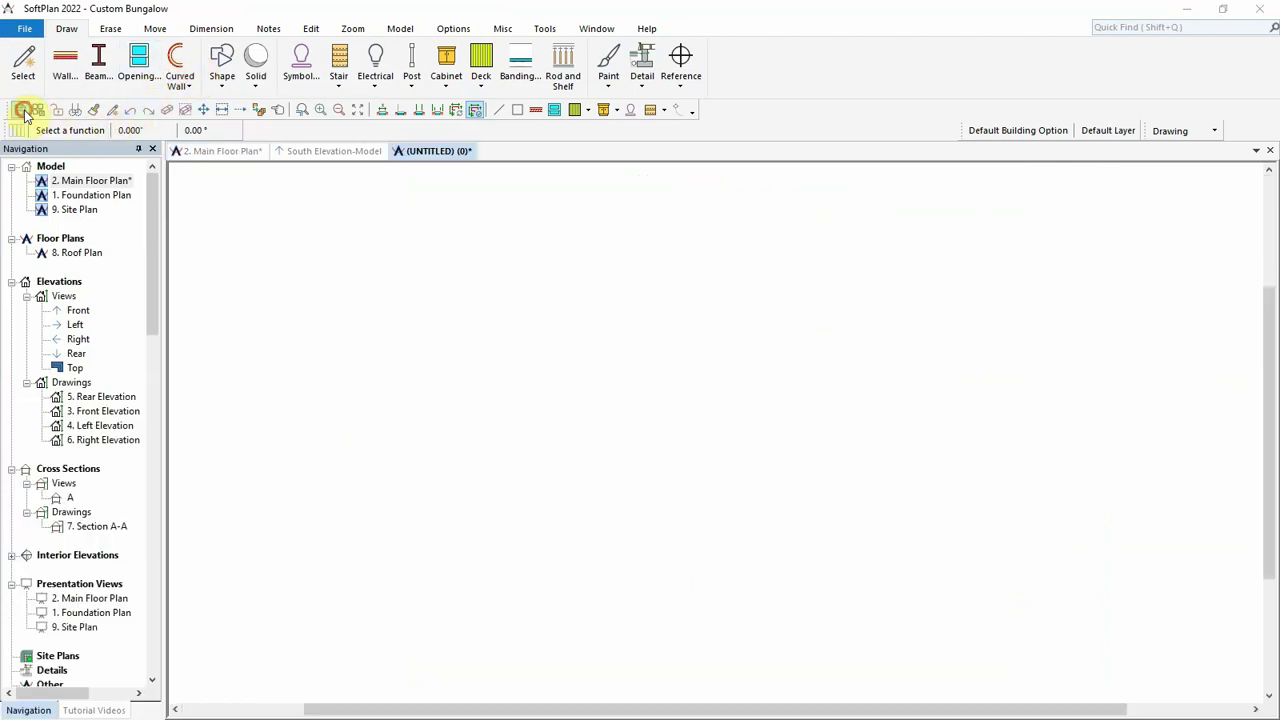
{"action": "left_click", "coordinate": [20, 109]}
{"action": "type", "text": "G"}
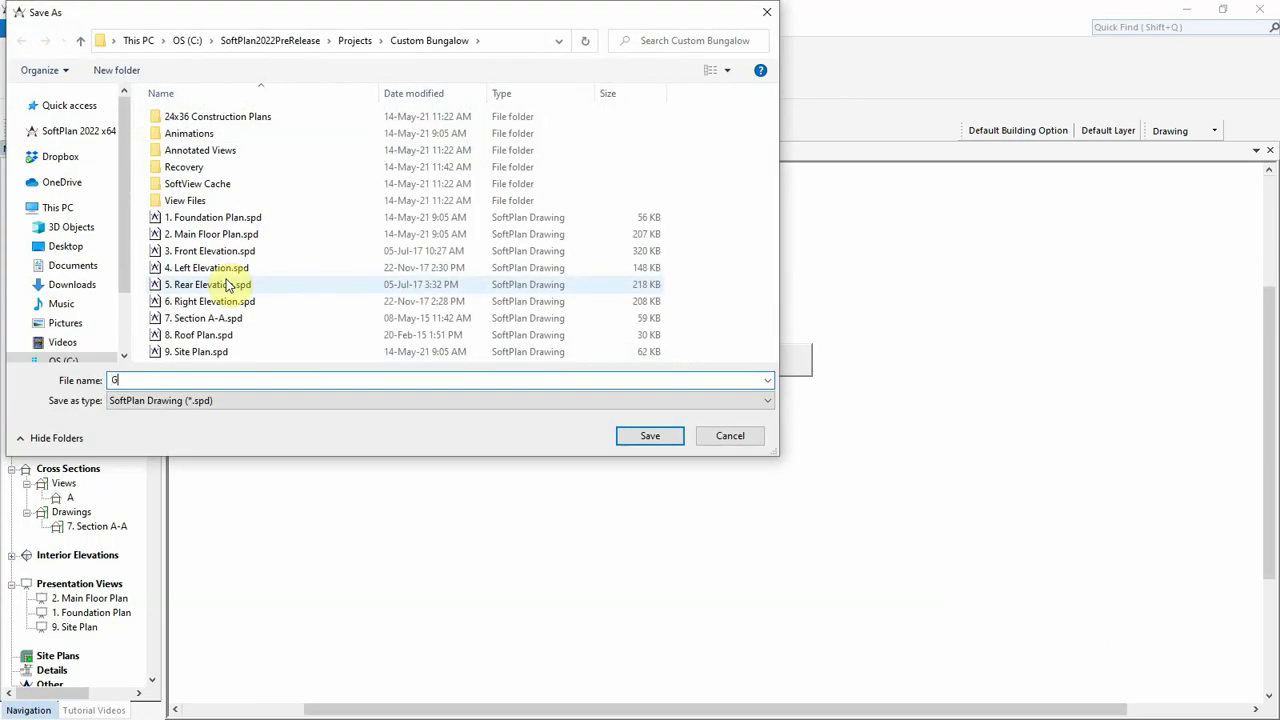
{"action": "type", "text": "ENERAL NOTES"}
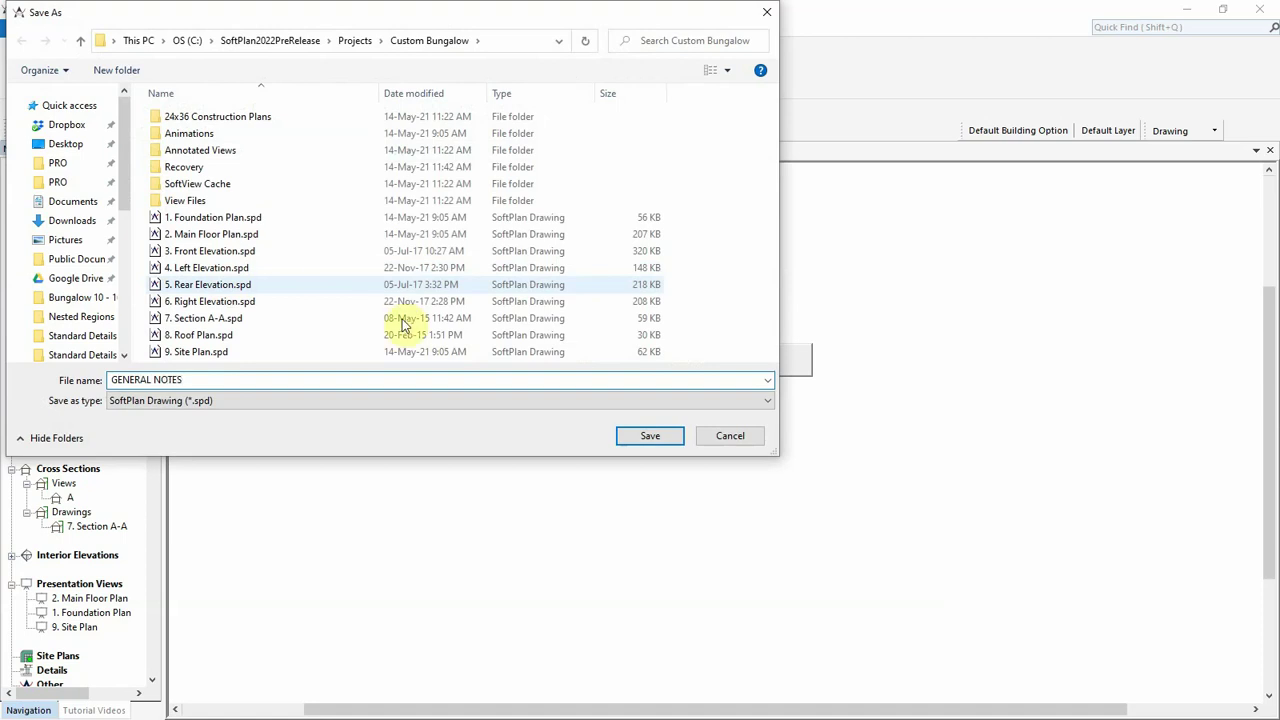
{"action": "left_click", "coordinate": [650, 436]}
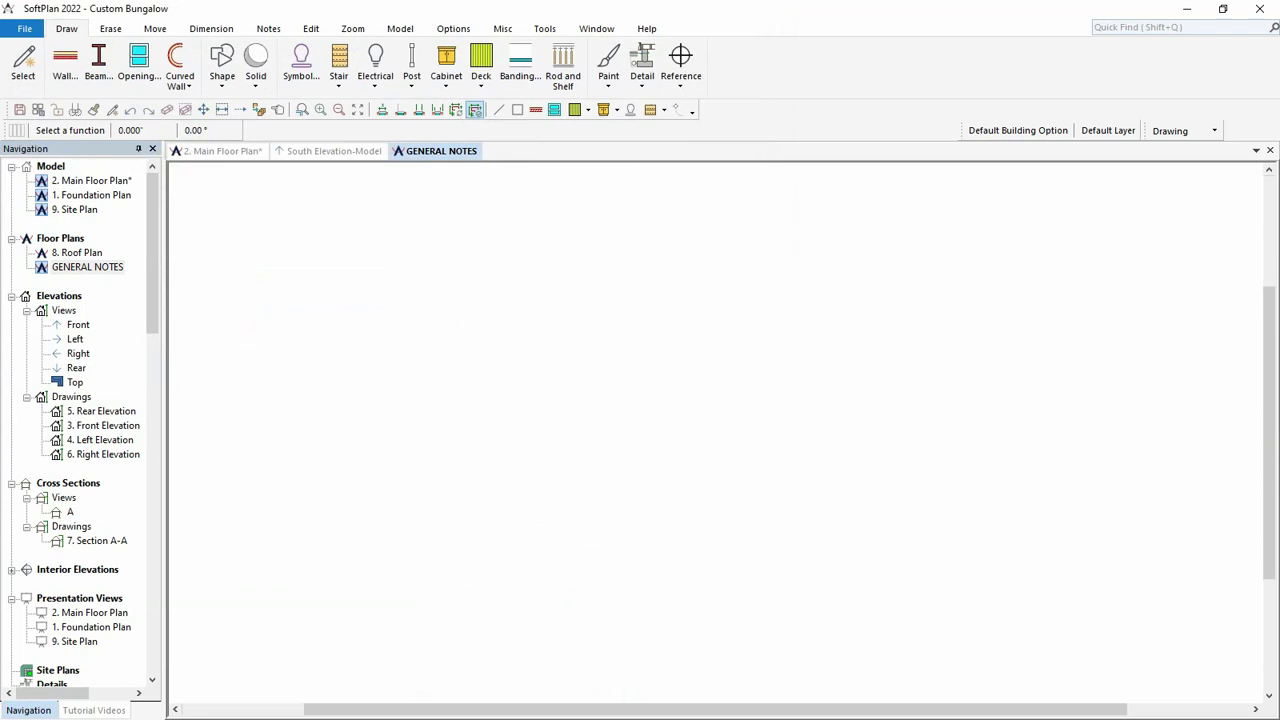
{"action": "left_click", "coordinate": [24, 28]}
Nest the whole Standard Details\General Notes.spd drawing into GENERAL NOTES
{"action": "mouse_move", "coordinate": [48, 345]}
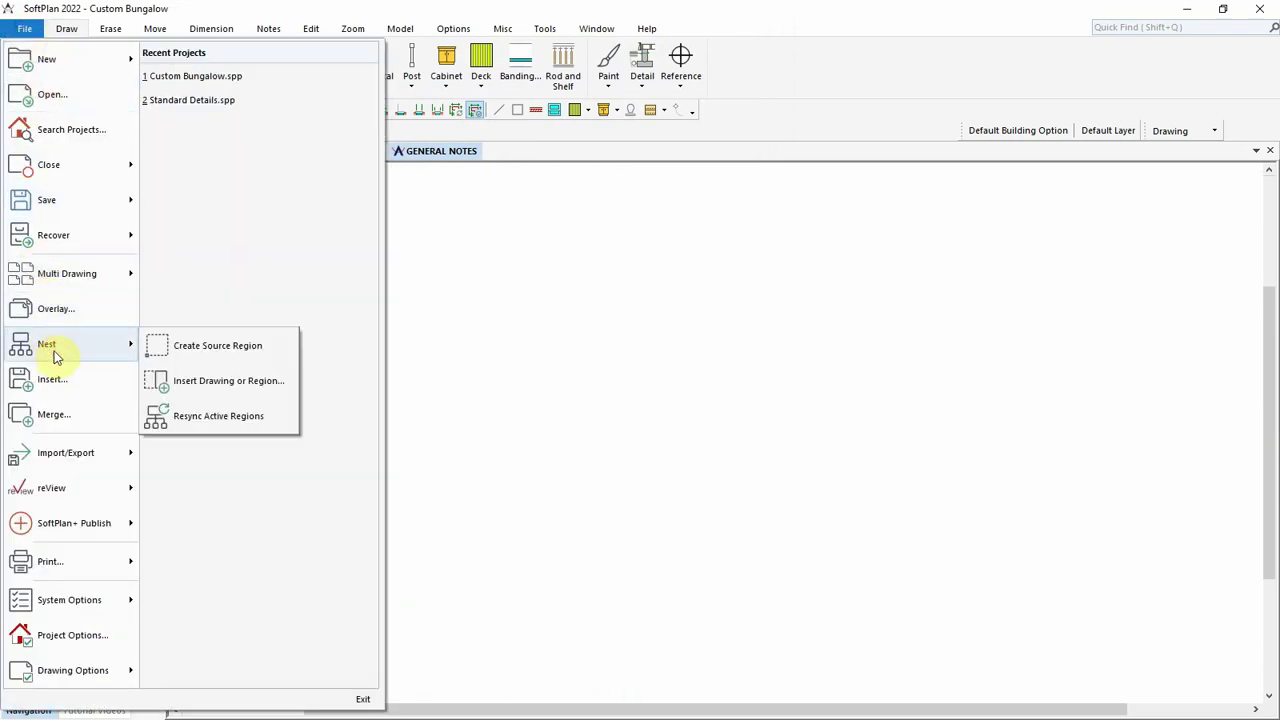
{"action": "left_click", "coordinate": [246, 385]}
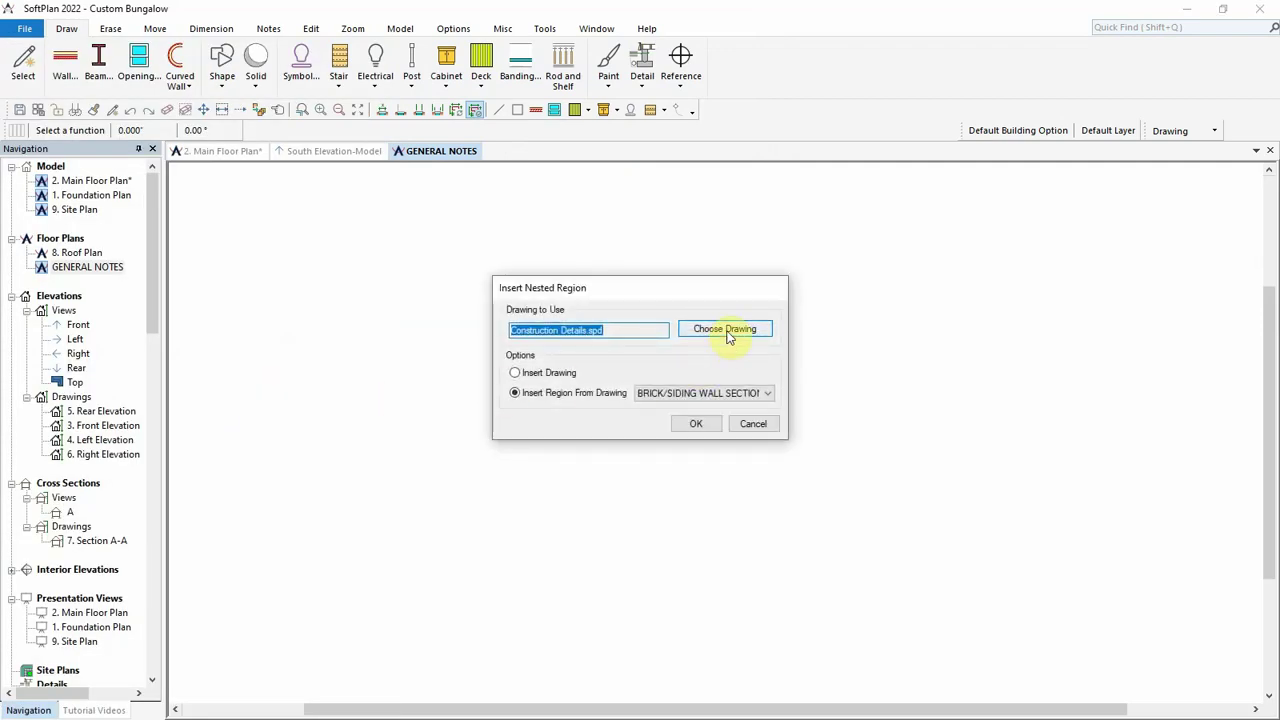
{"action": "left_click", "coordinate": [729, 334]}
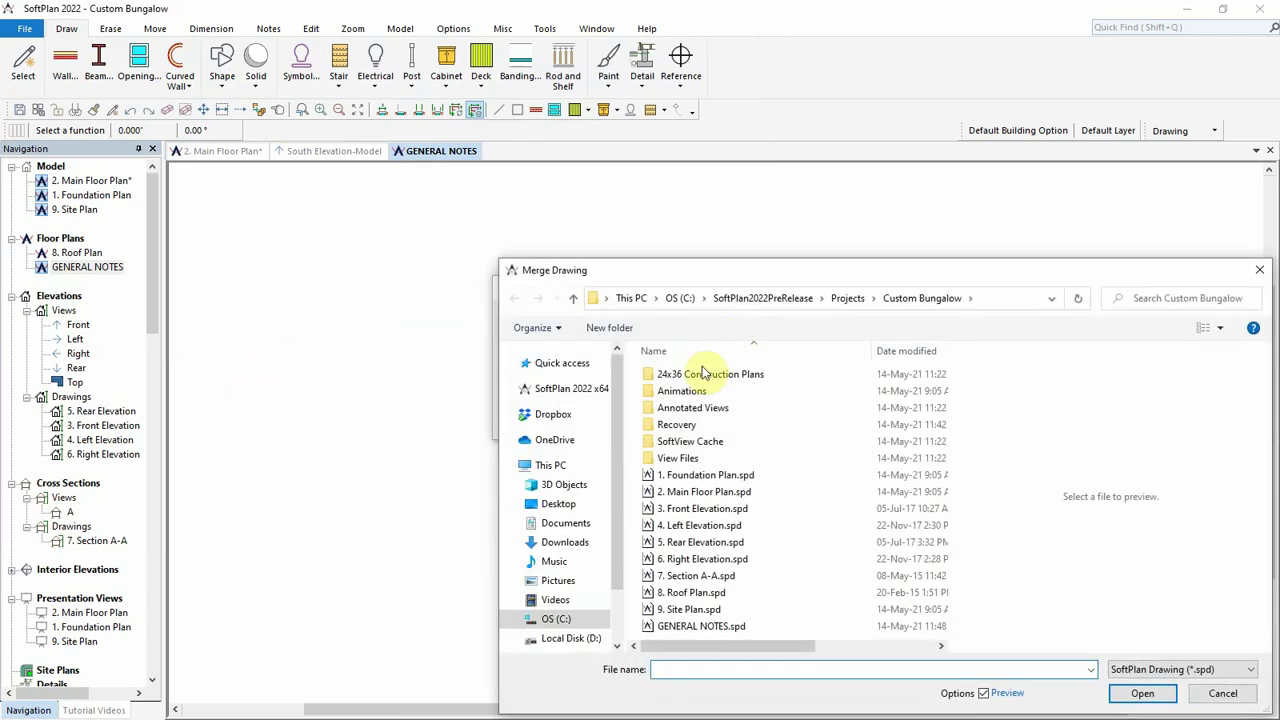
{"action": "left_click", "coordinate": [849, 298]}
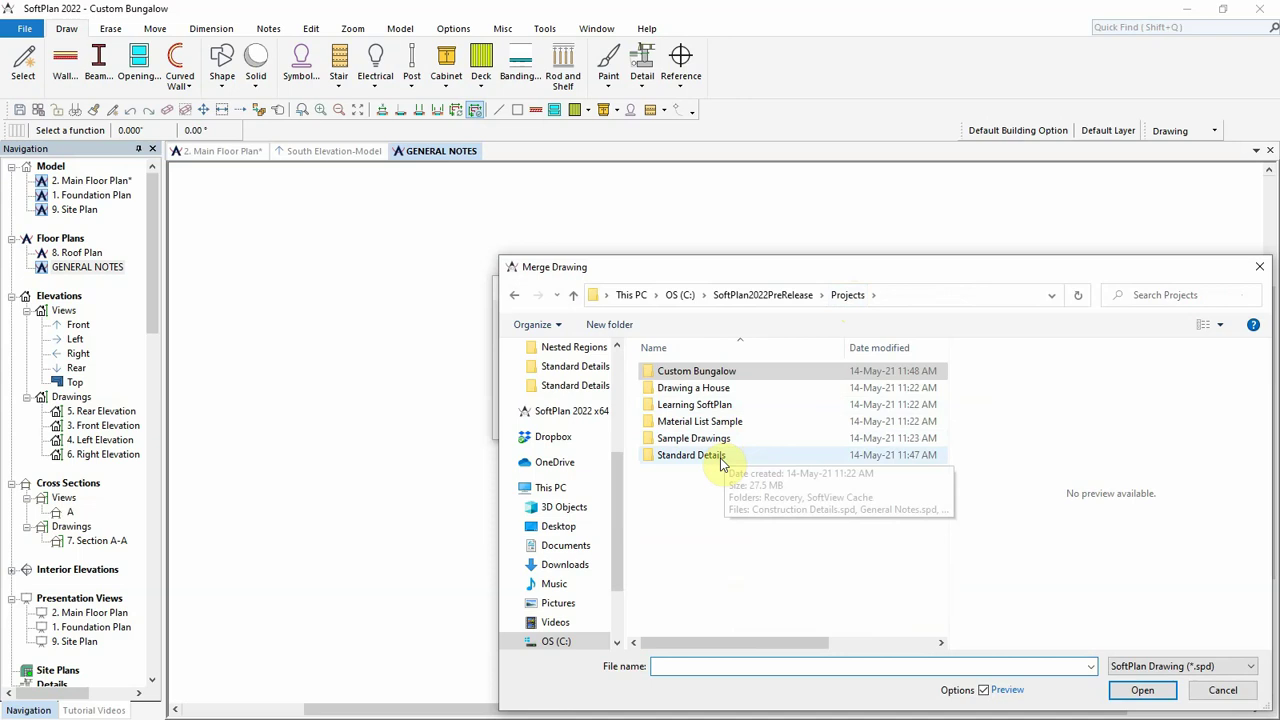
{"action": "left_click", "coordinate": [722, 459]}
{"action": "left_click", "coordinate": [1128, 693]}
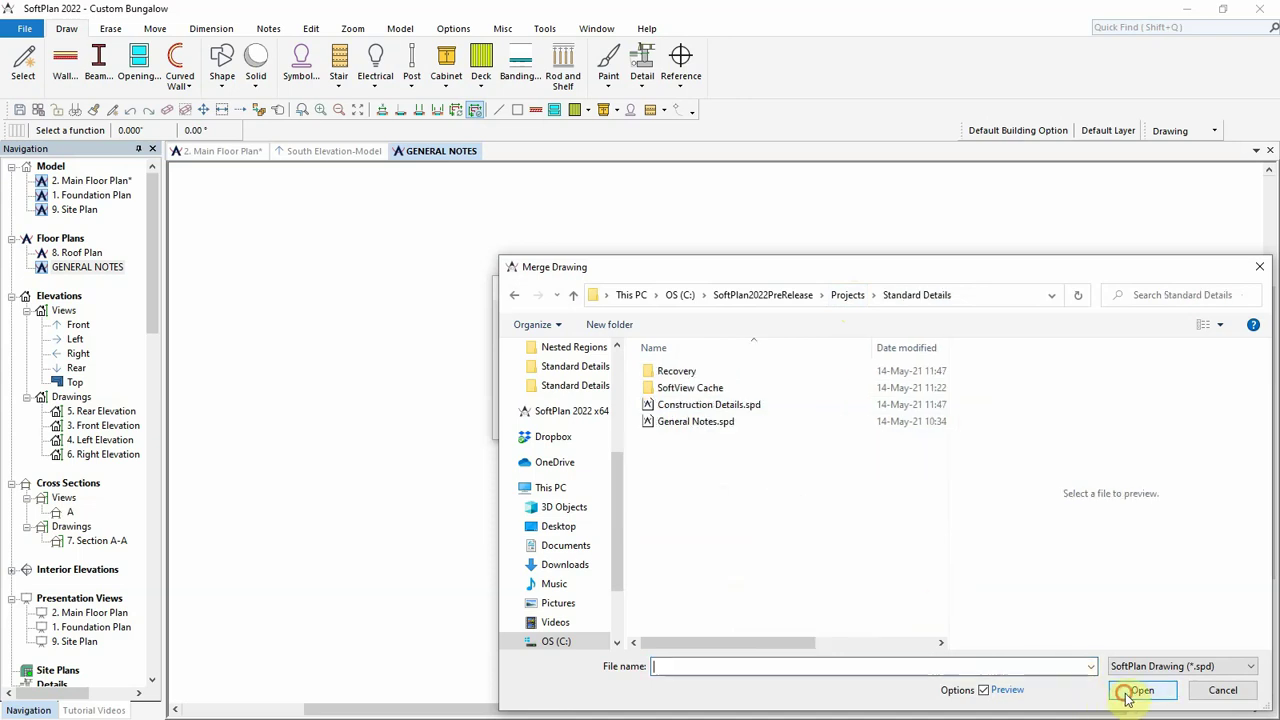
{"action": "left_click", "coordinate": [705, 422]}
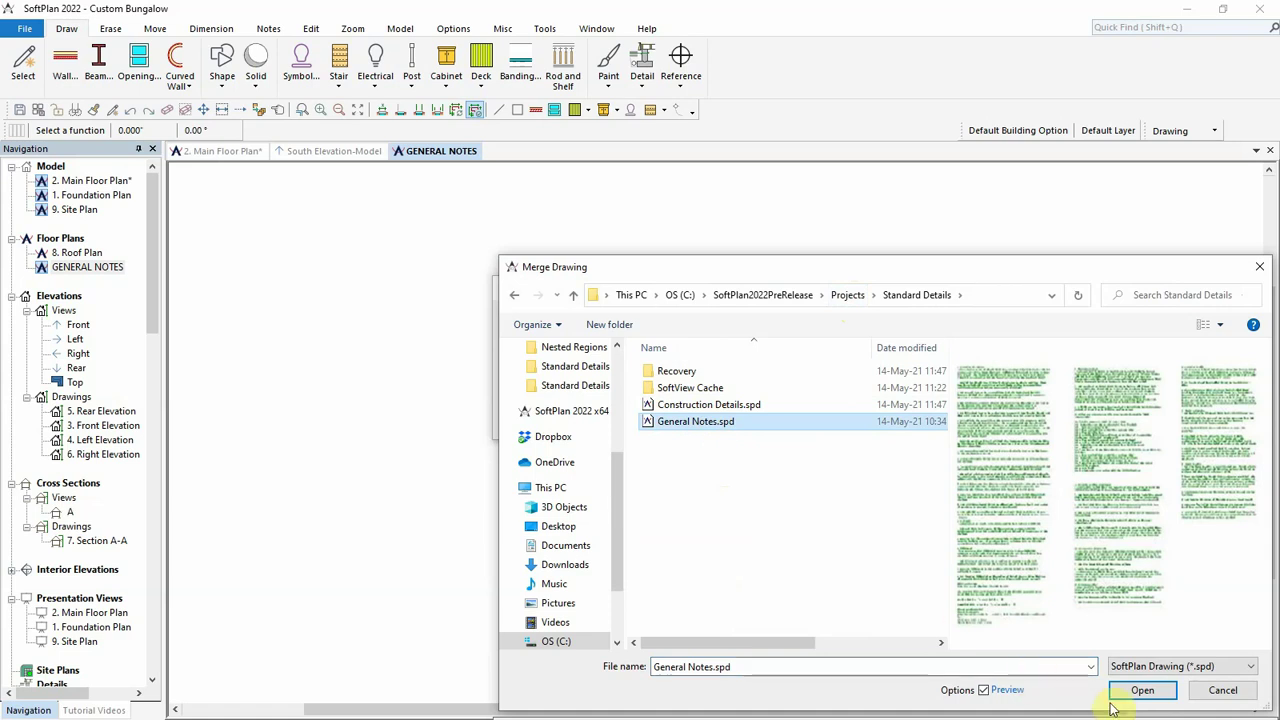
{"action": "left_click", "coordinate": [1142, 690]}
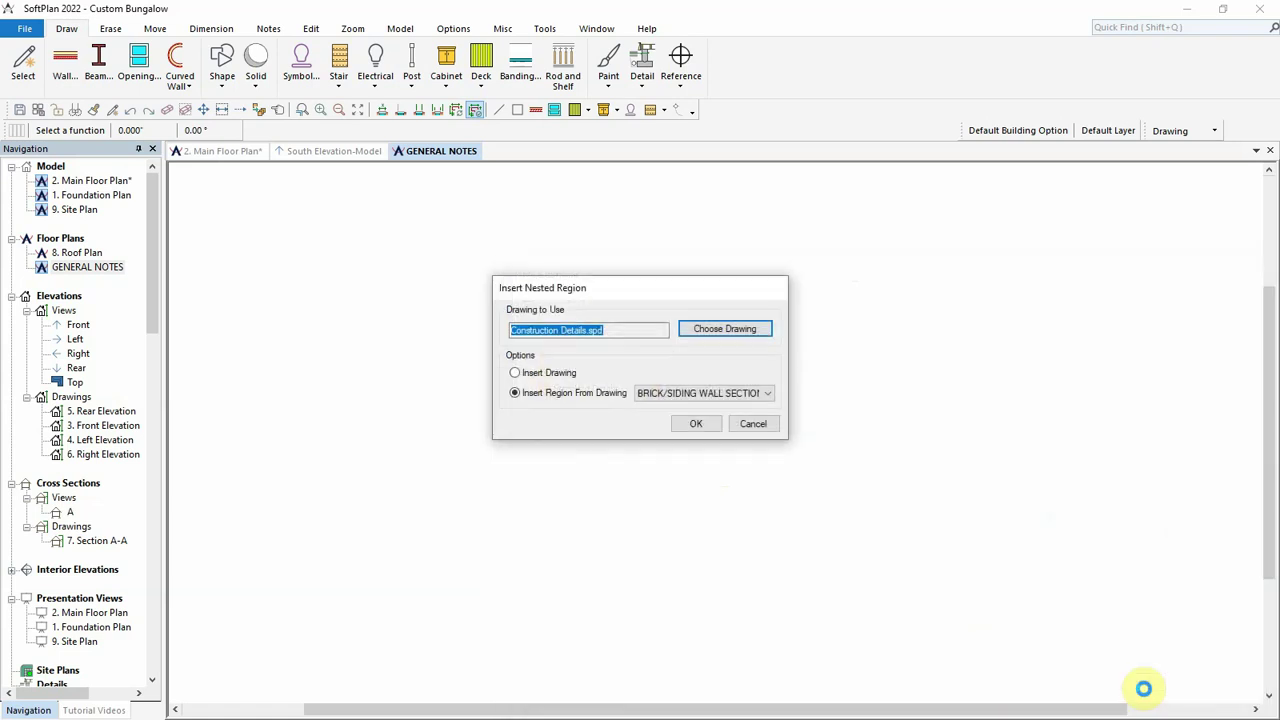
{"action": "left_click", "coordinate": [696, 424]}
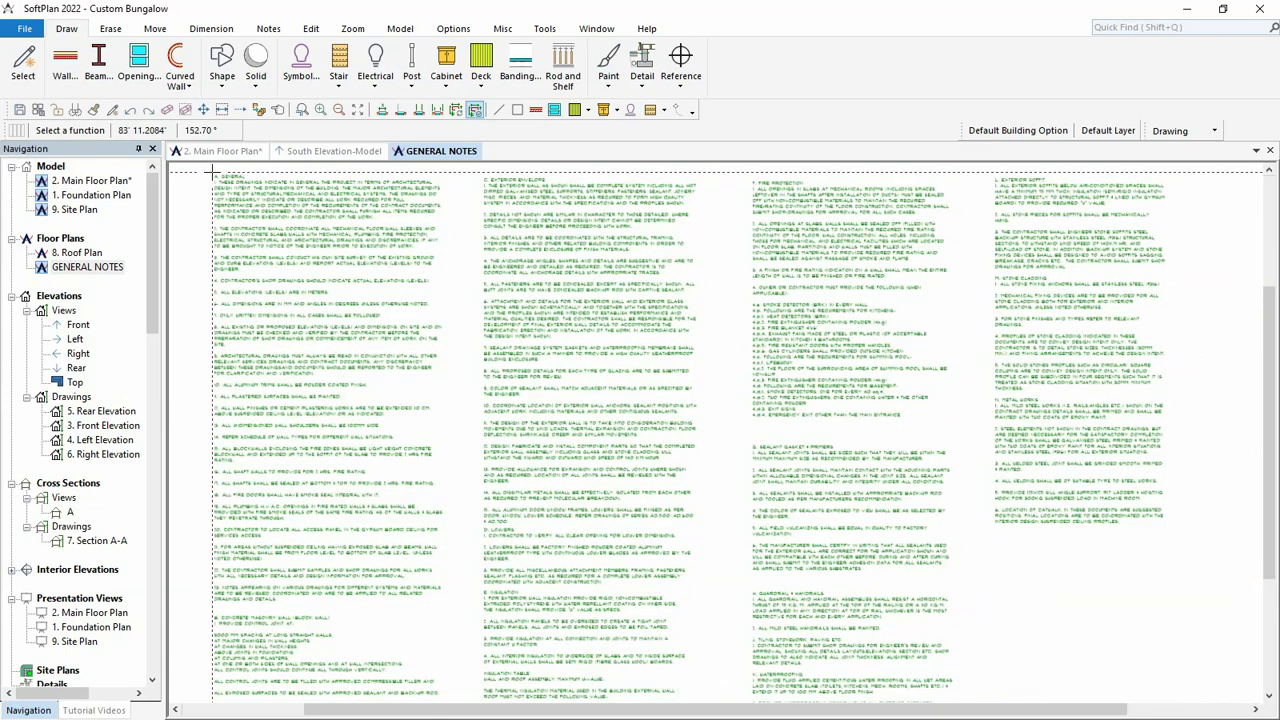
Place the nested notes, turn on Automatically Sync with Source, and return to 2. Main Floor Plan
{"action": "left_click", "coordinate": [212, 176]}
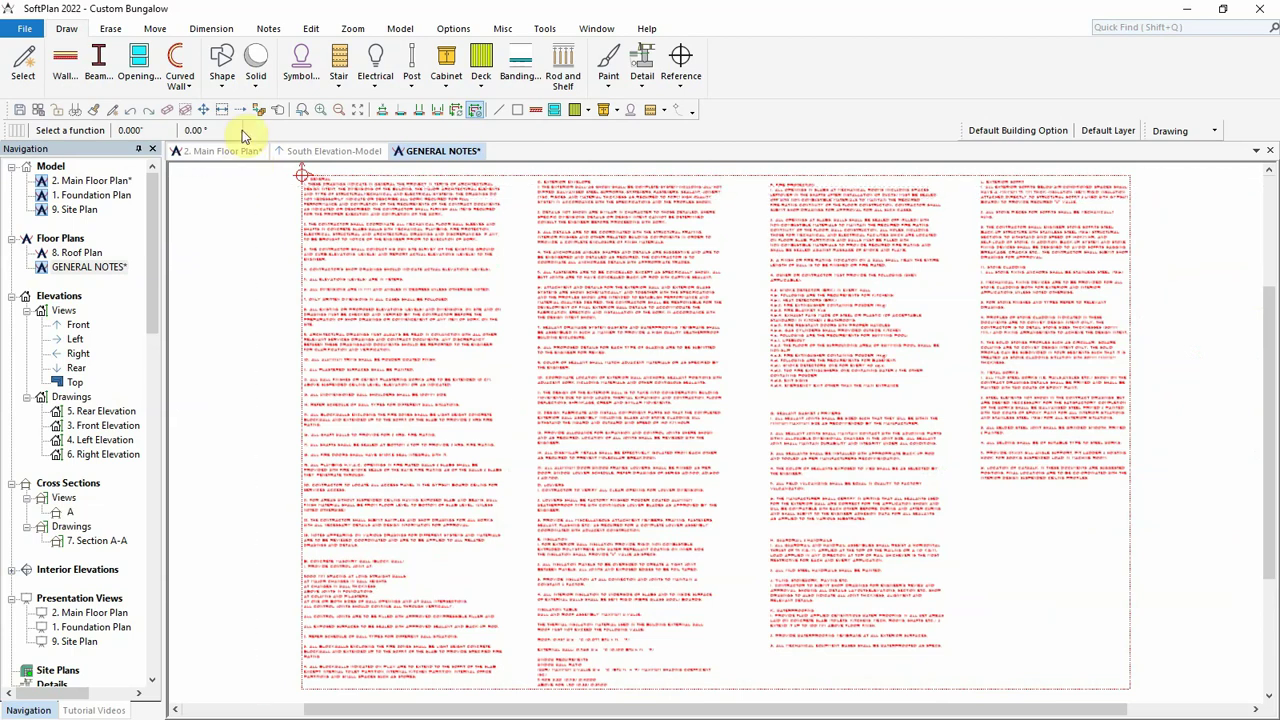
{"action": "left_click", "coordinate": [281, 111]}
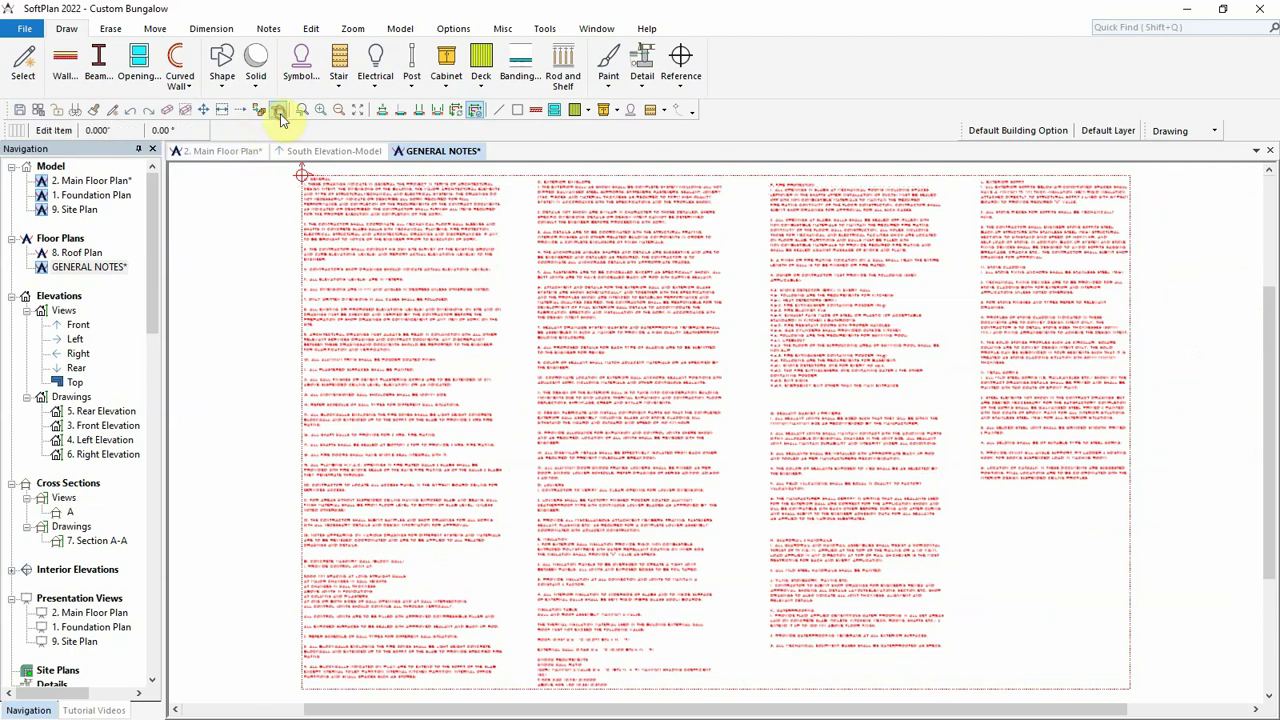
{"action": "left_click", "coordinate": [543, 371]}
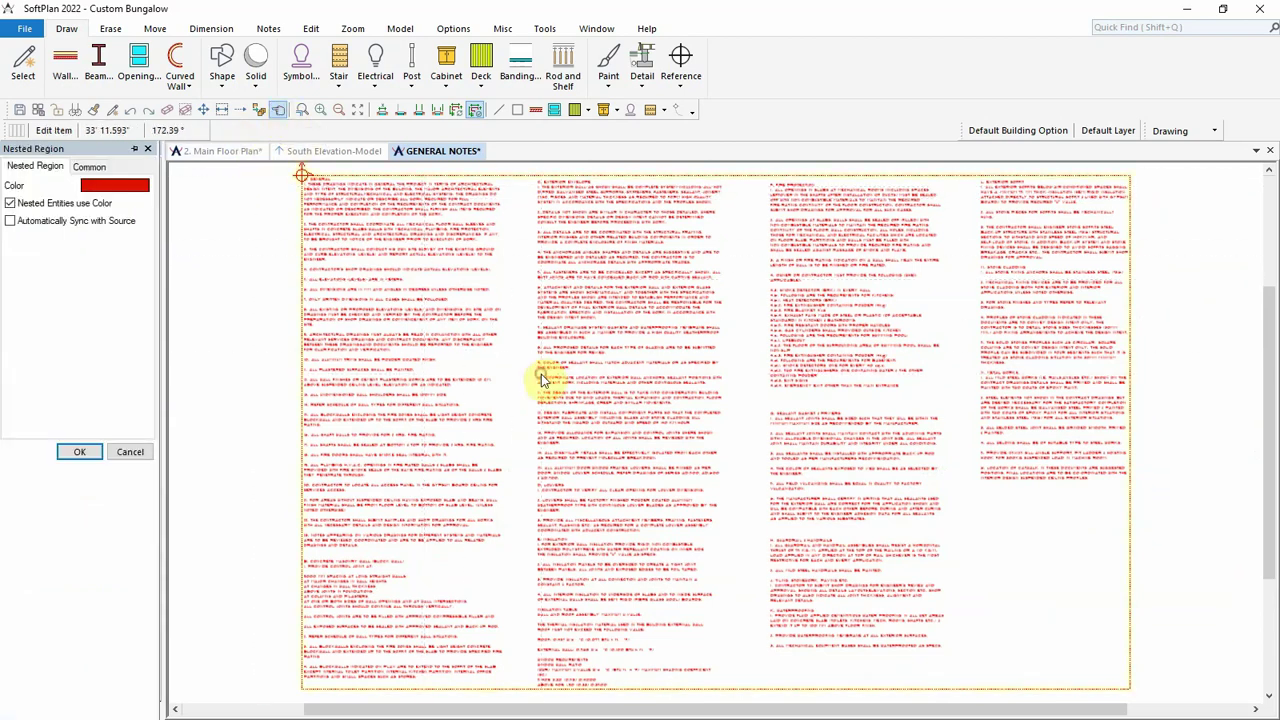
{"action": "left_click", "coordinate": [76, 221]}
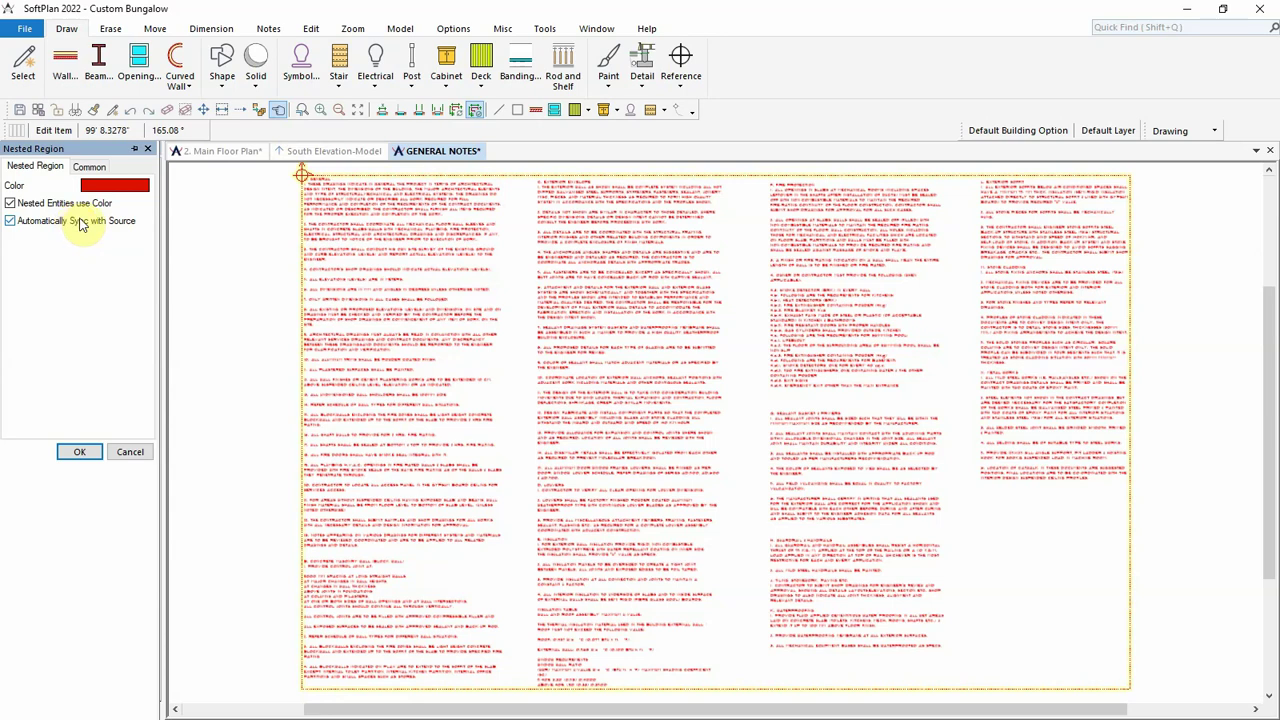
{"action": "left_click", "coordinate": [213, 157]}
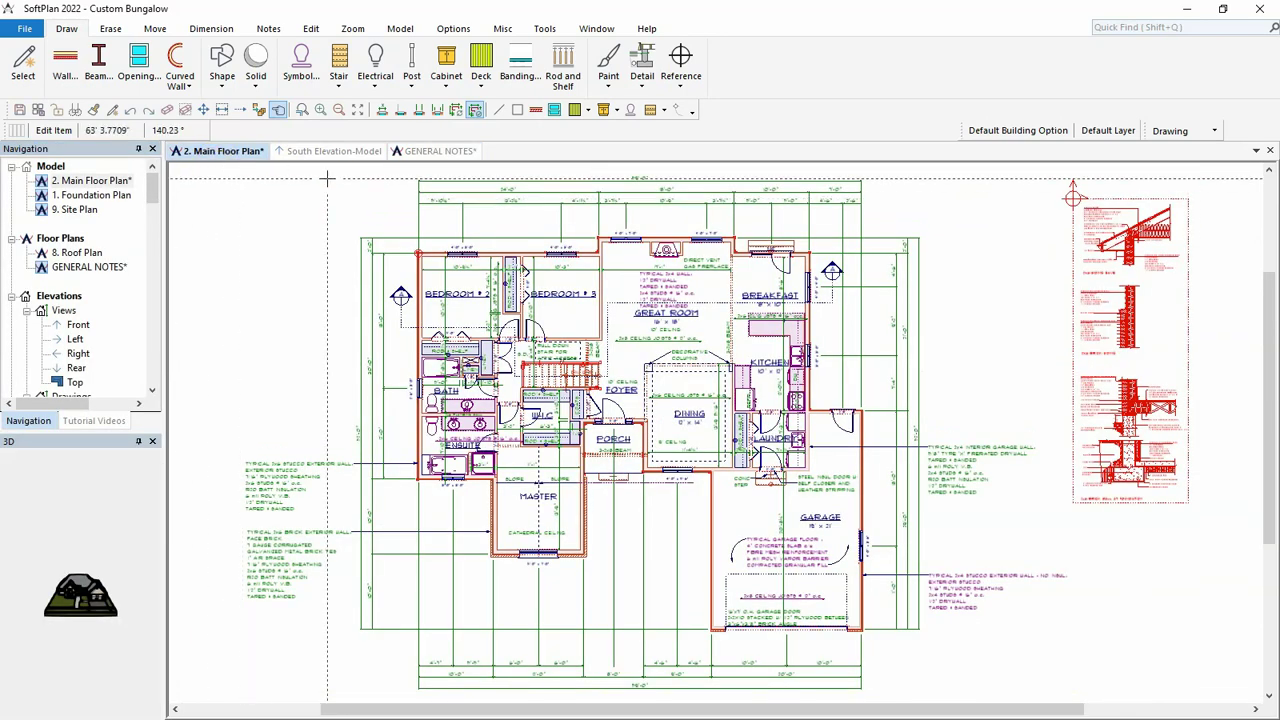
Uncheck Nested Entities use Color on the wall-section detail so it shows its original colours
{"action": "left_click", "coordinate": [277, 110]}
{"action": "left_click", "coordinate": [1101, 340]}
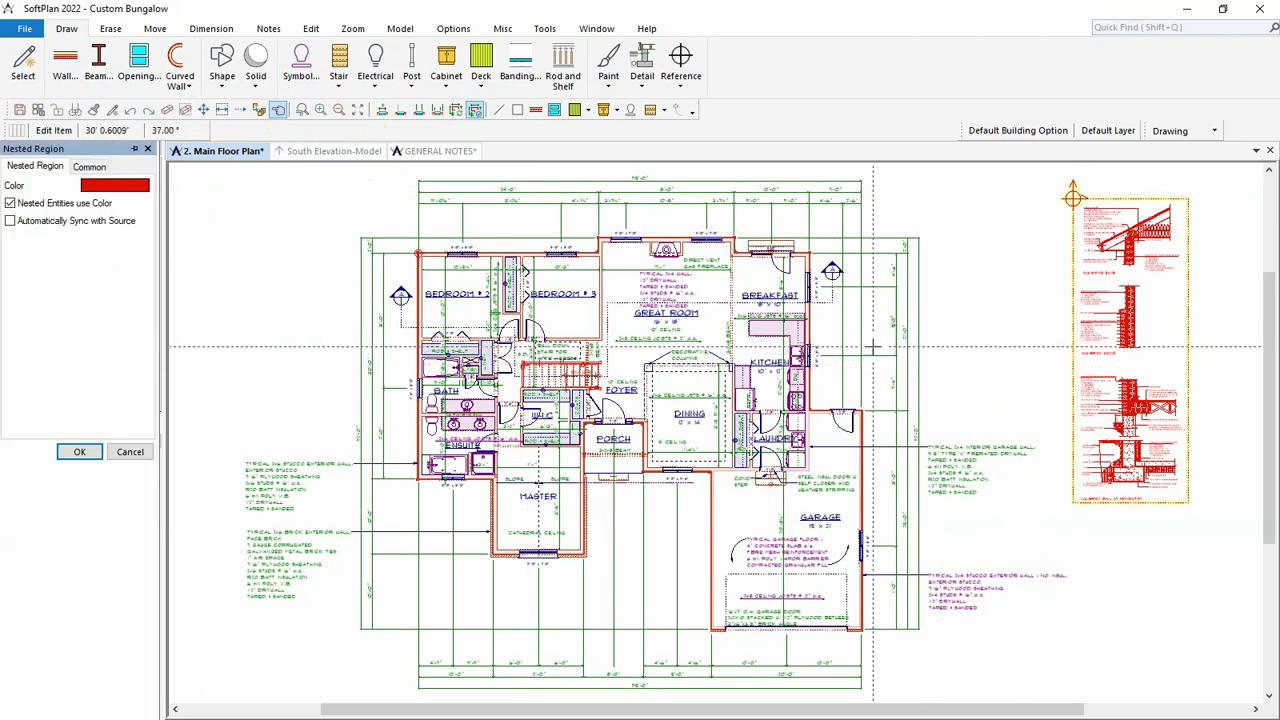
{"action": "left_click", "coordinate": [55, 207]}
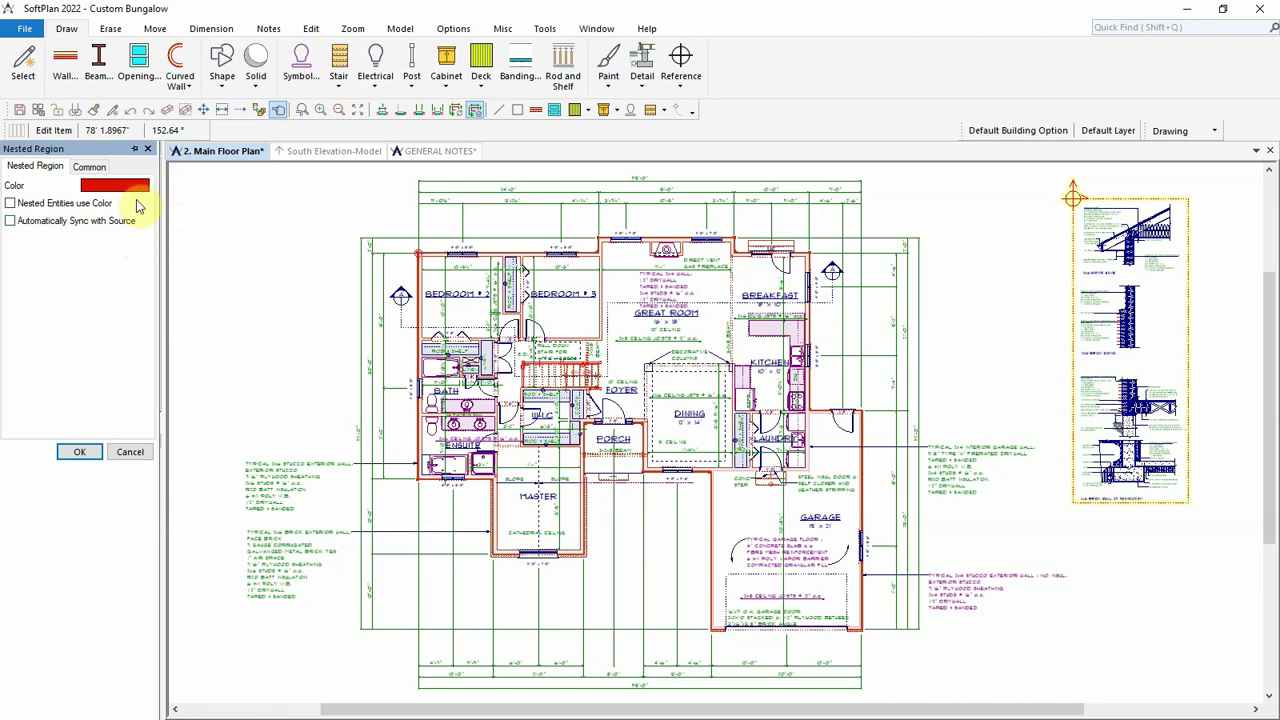
{"action": "left_click", "coordinate": [78, 453]}
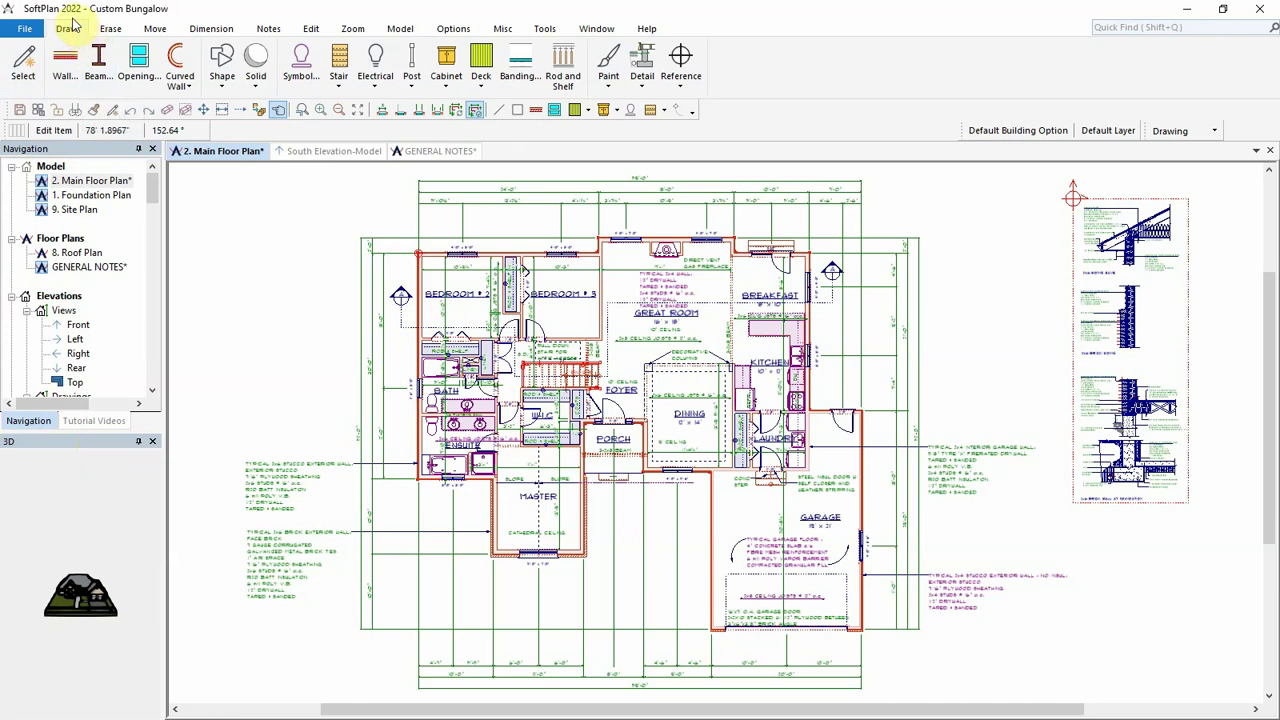
Save both edited Custom Bungalow drawings and reopen Standard Details.spp on Construction Details
{"action": "left_click", "coordinate": [32, 28]}
{"action": "key", "text": "Escape"}
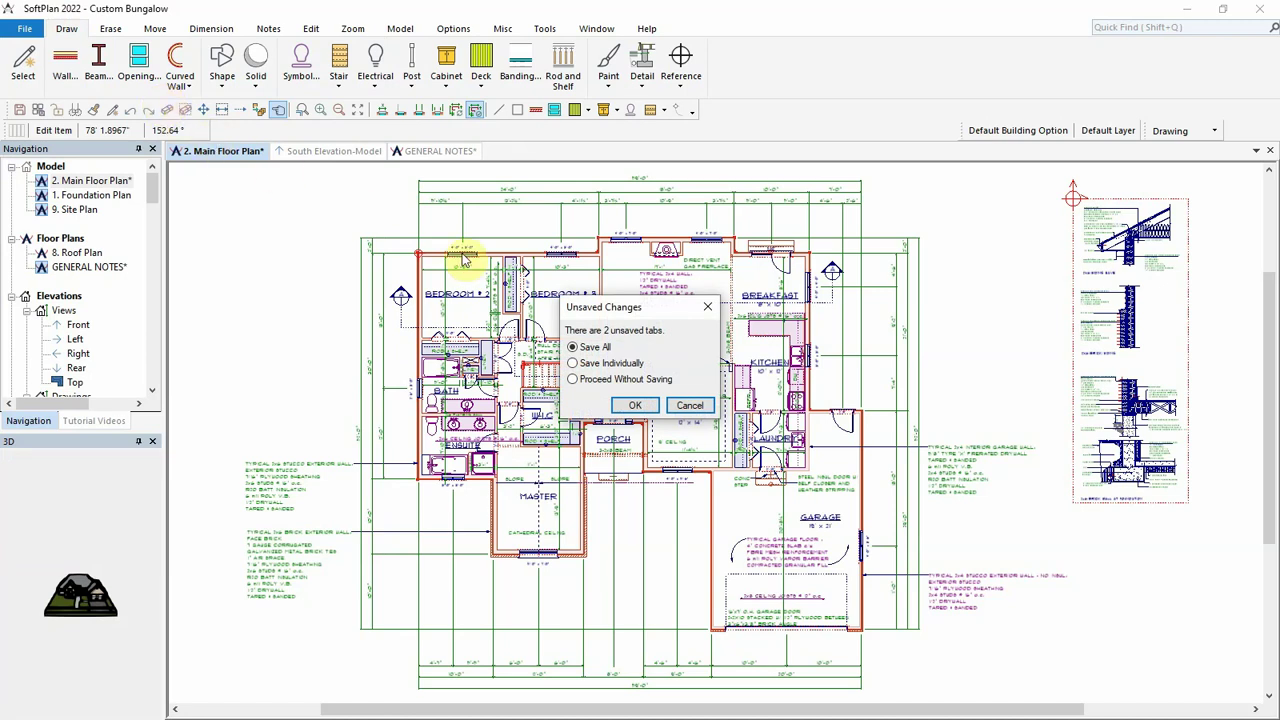
{"action": "left_click", "coordinate": [640, 406]}
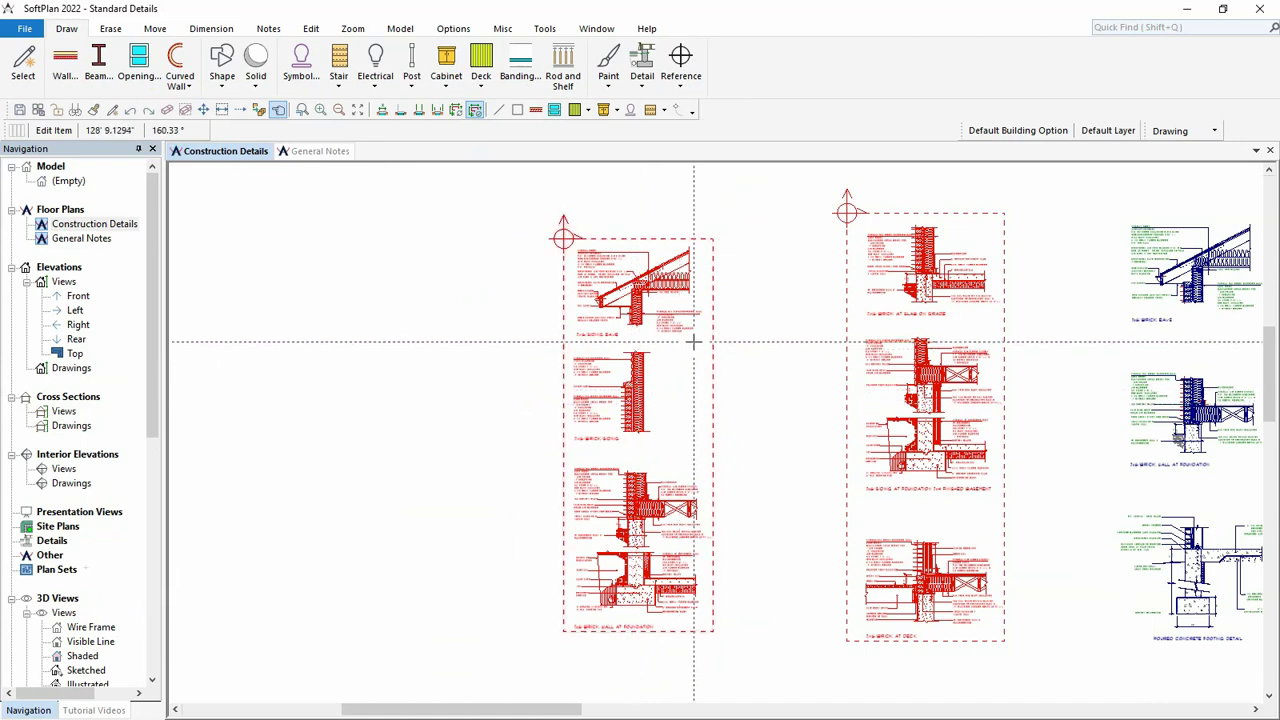
Edit the Typical Roof note from 5/8" to 3/4" plywood sheathing and R-32 to R-40 insulation
{"action": "scroll", "coordinate": [705, 336], "scroll_direction": "up", "scroll_amount": 5}
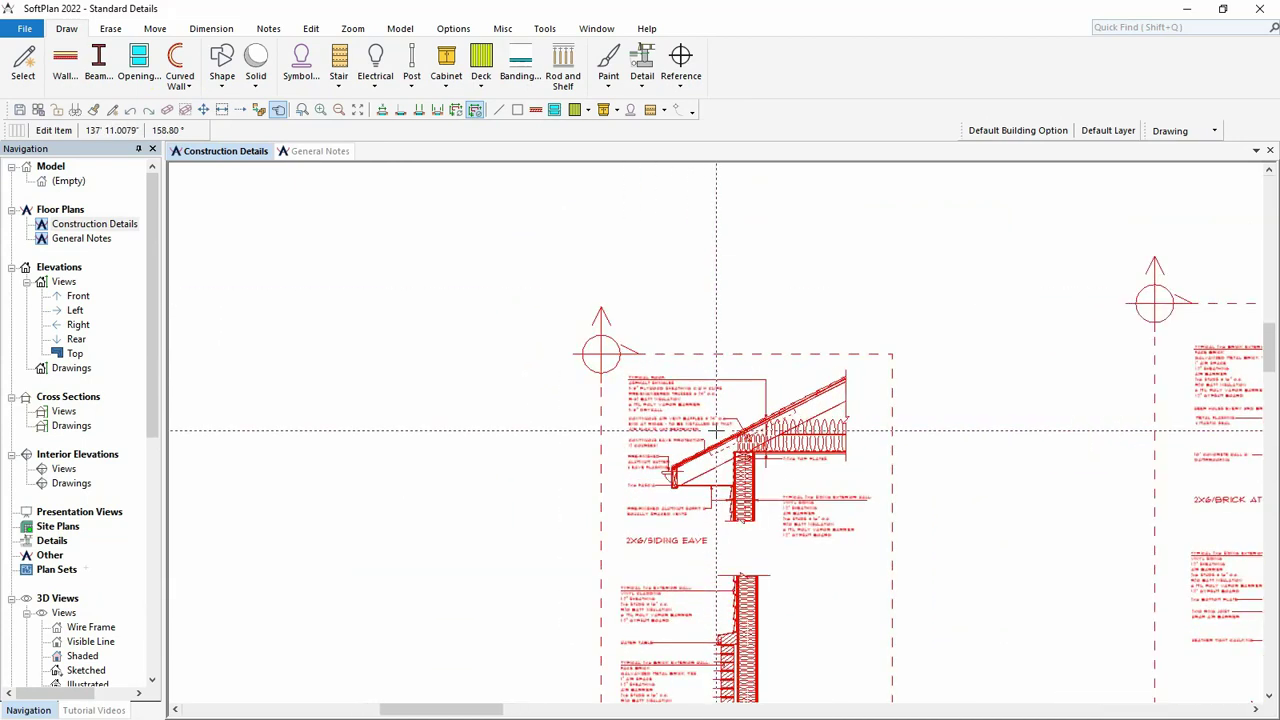
{"action": "scroll", "coordinate": [716, 428], "scroll_direction": "up", "scroll_amount": 3}
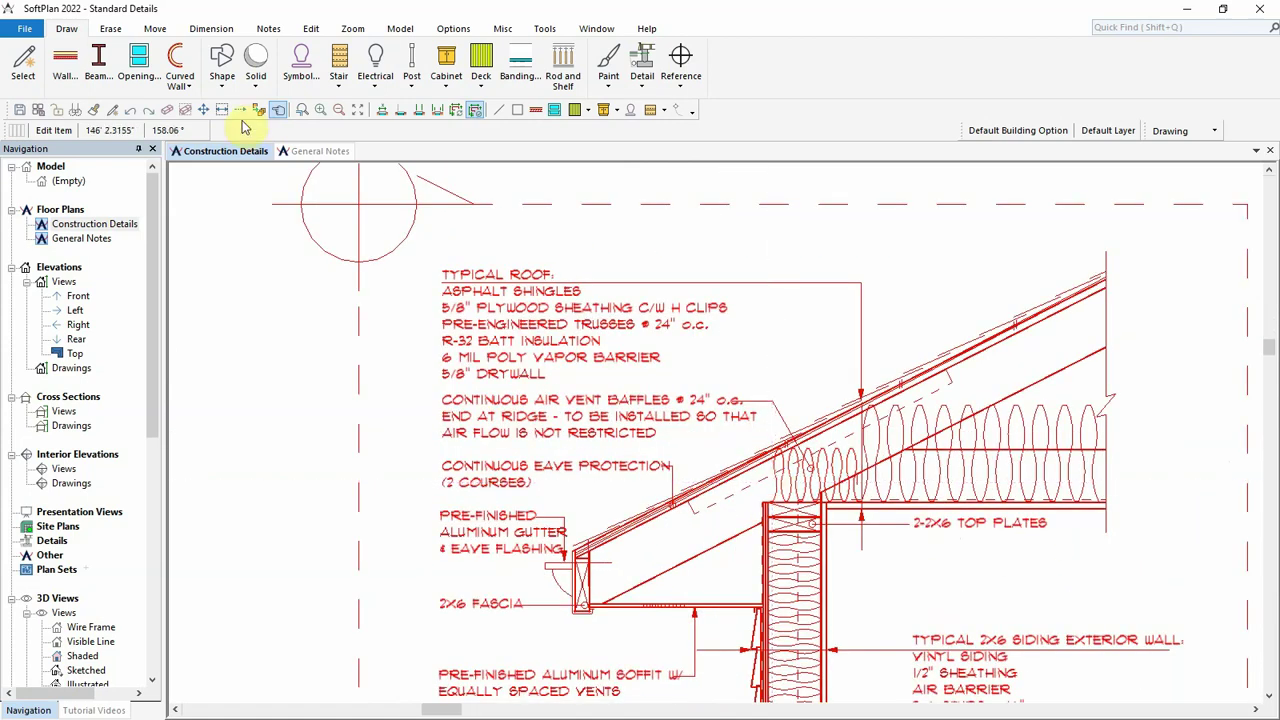
{"action": "left_click", "coordinate": [279, 110]}
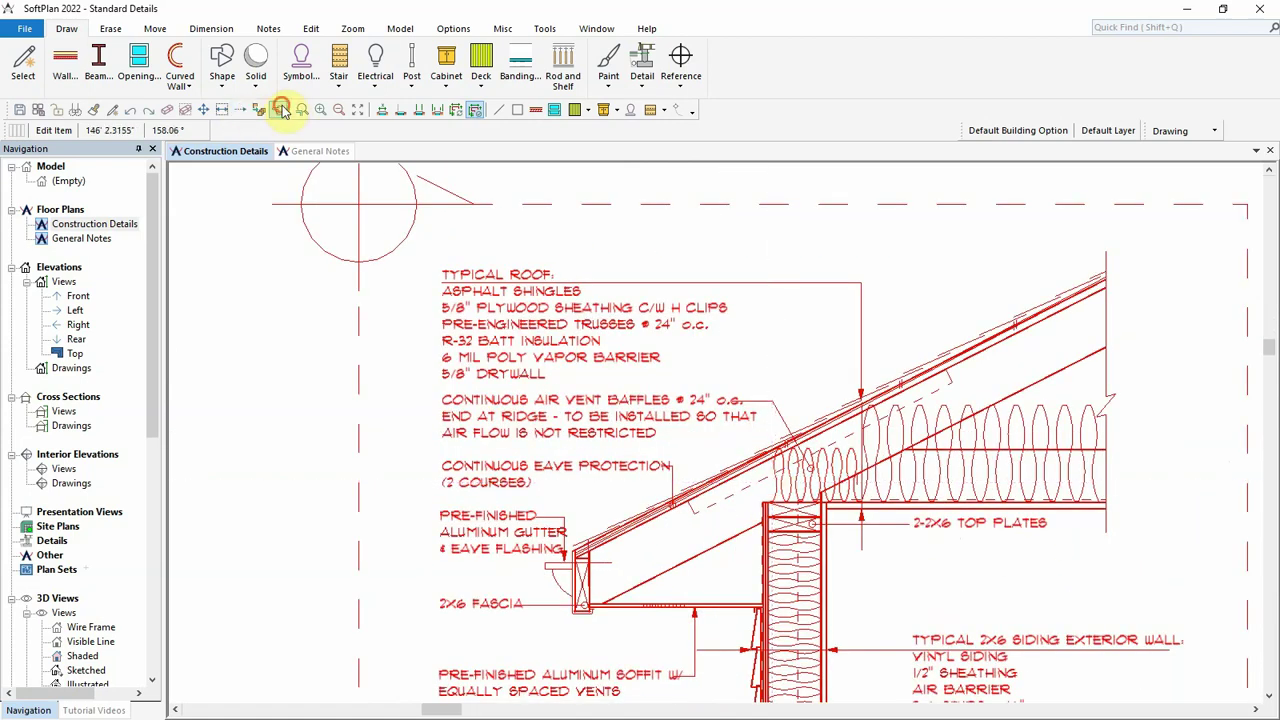
{"action": "left_click", "coordinate": [465, 310]}
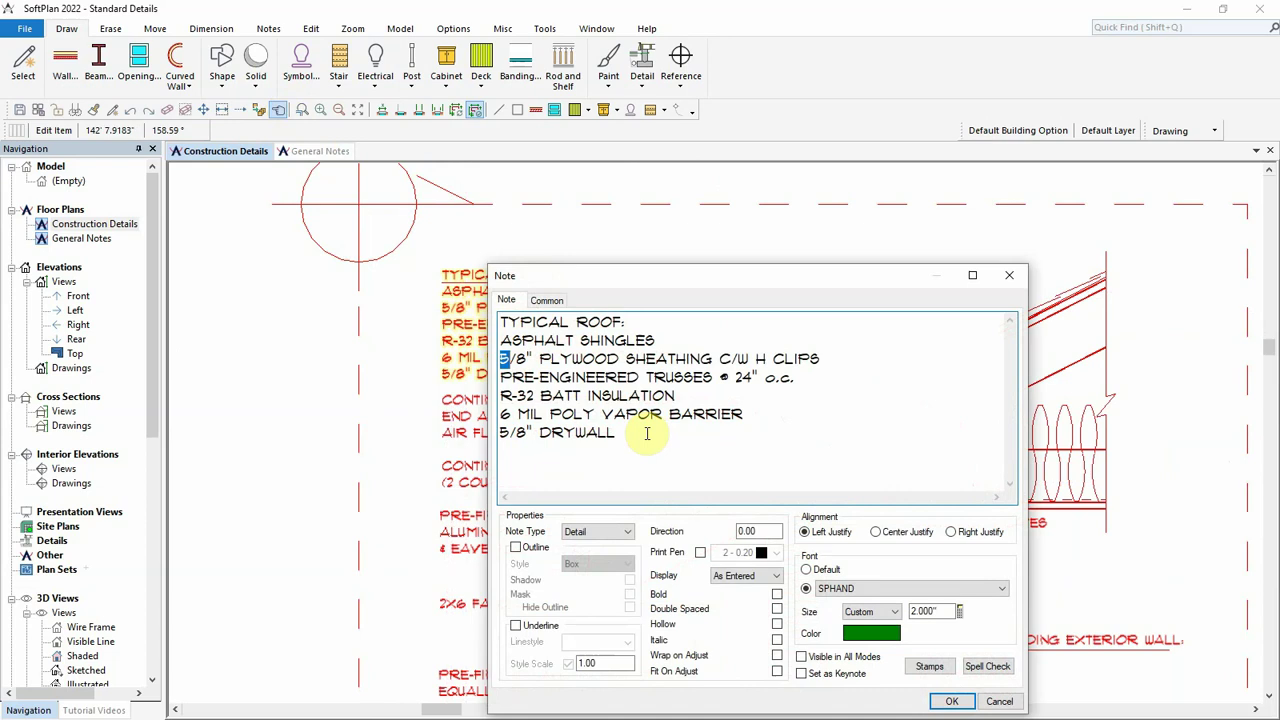
{"action": "type", "text": "4"}
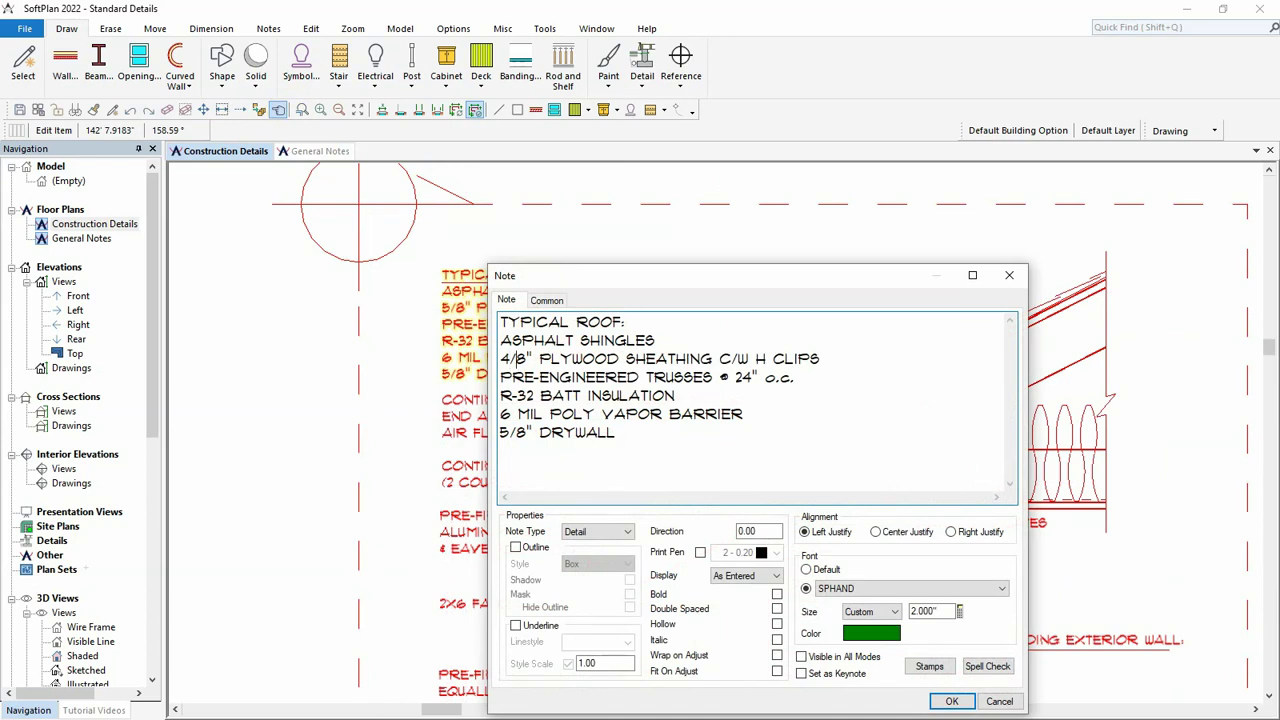
{"action": "key", "text": "Delete"}
{"action": "key", "text": "Delete"}
{"action": "type", "text": "3/4"}
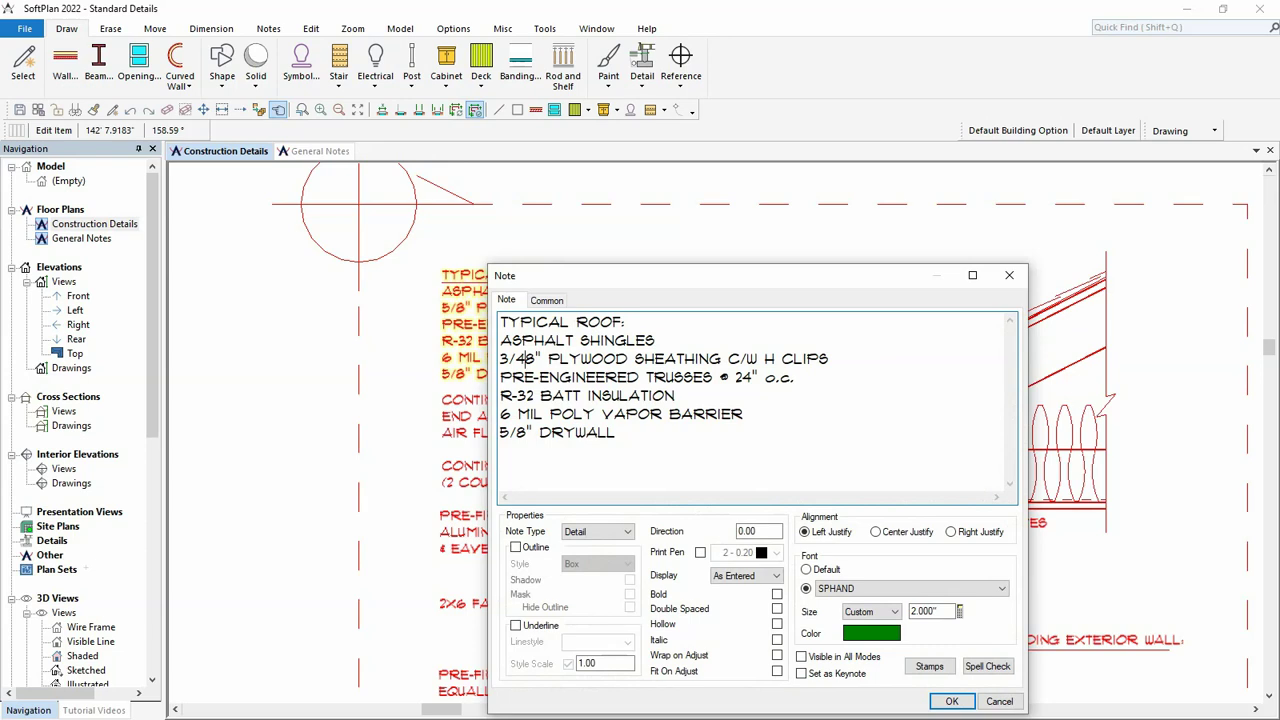
{"action": "key", "text": "Delete"}
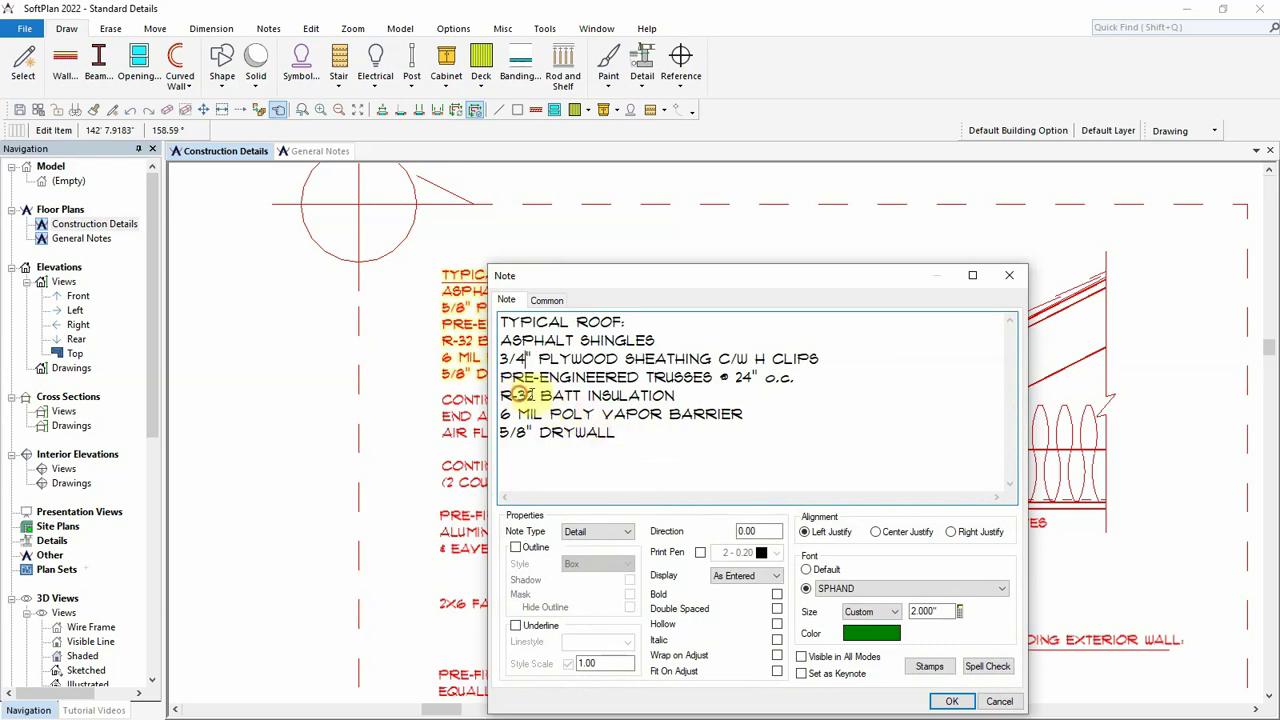
{"action": "left_click_drag", "start_coordinate": [517, 395], "coordinate": [537, 394]}
{"action": "type", "text": "40"}
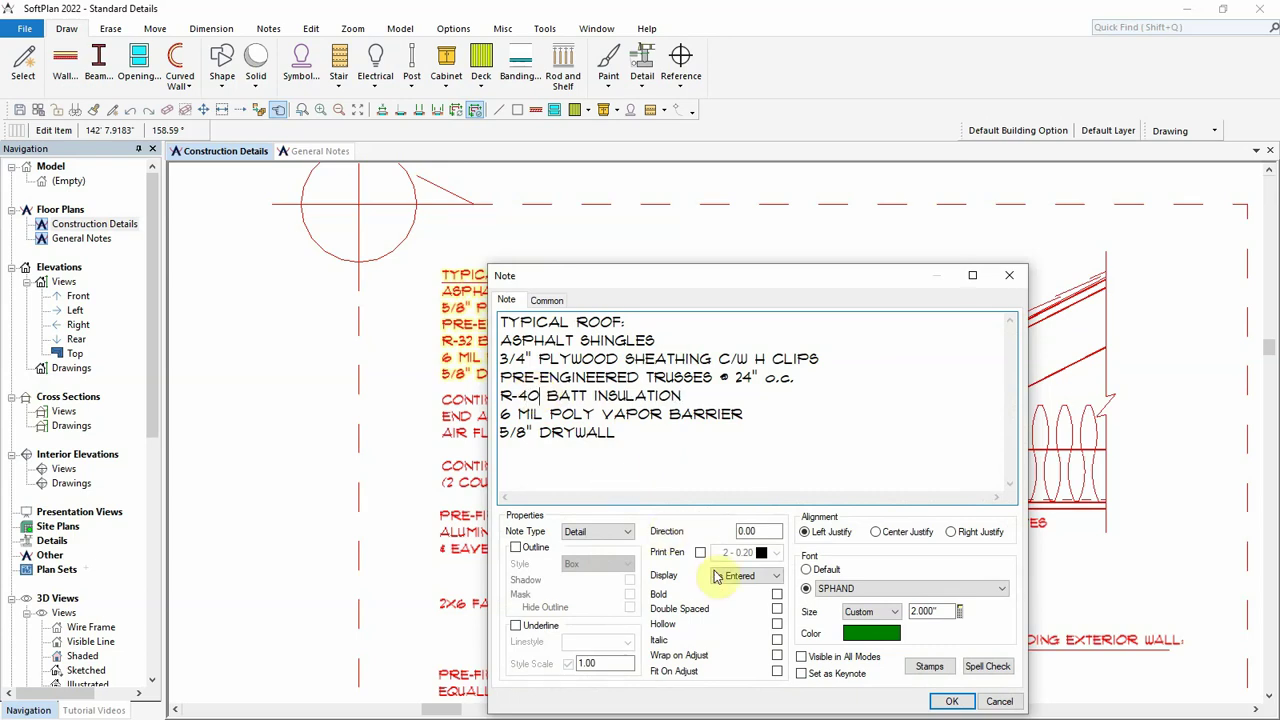
{"action": "left_click", "coordinate": [958, 702]}
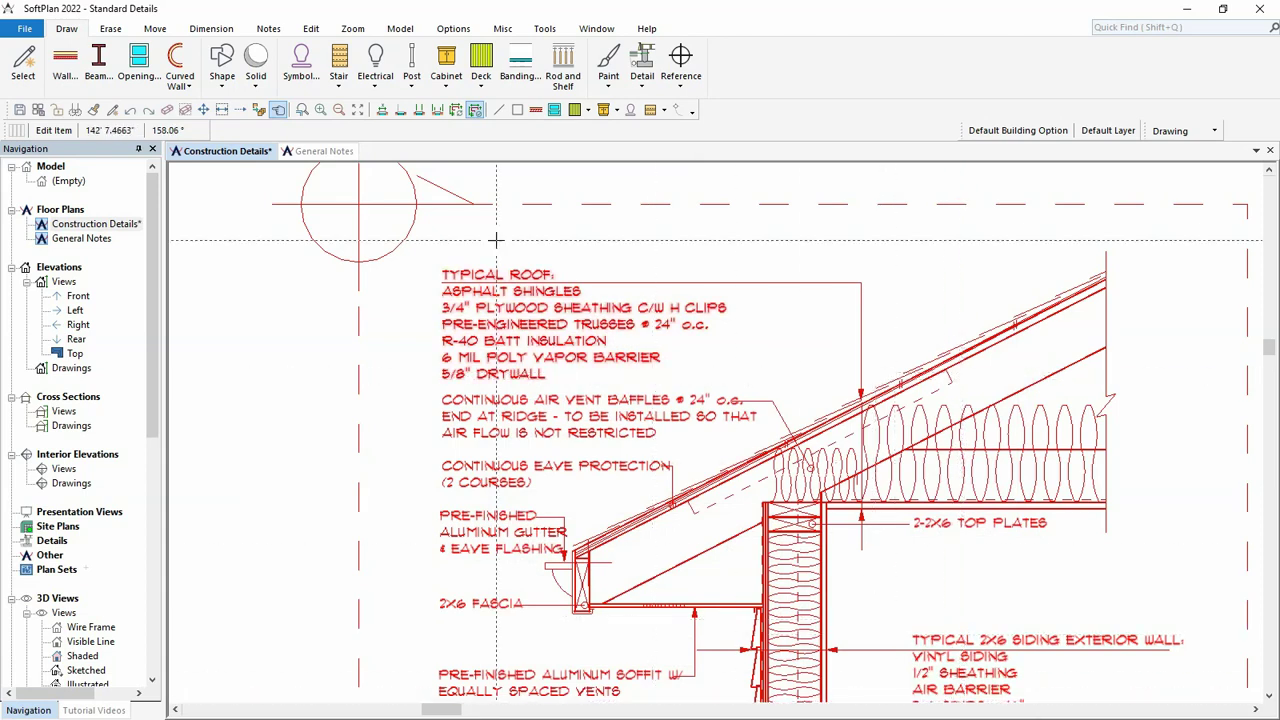
Place a detail note on General Notes containing the pasted Exterior Cladding wind-load criteria text
{"action": "left_click", "coordinate": [321, 152]}
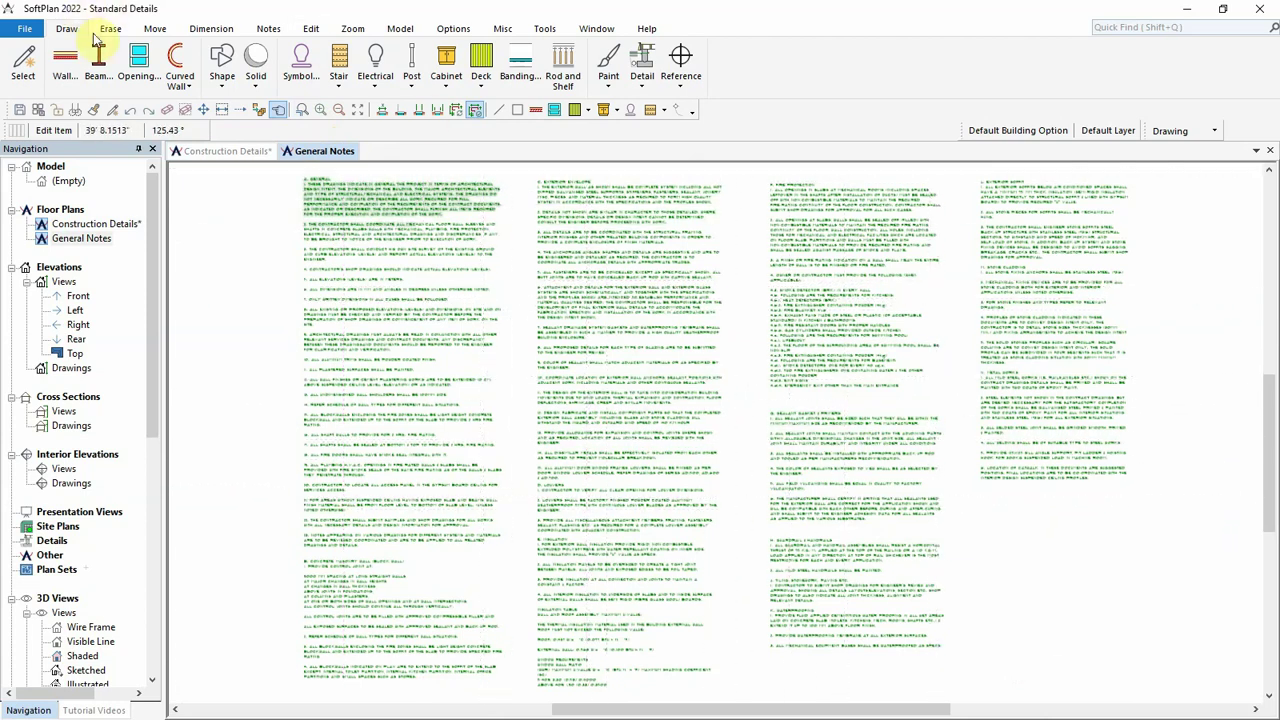
{"action": "left_click", "coordinate": [266, 28]}
{"action": "left_click", "coordinate": [63, 70]}
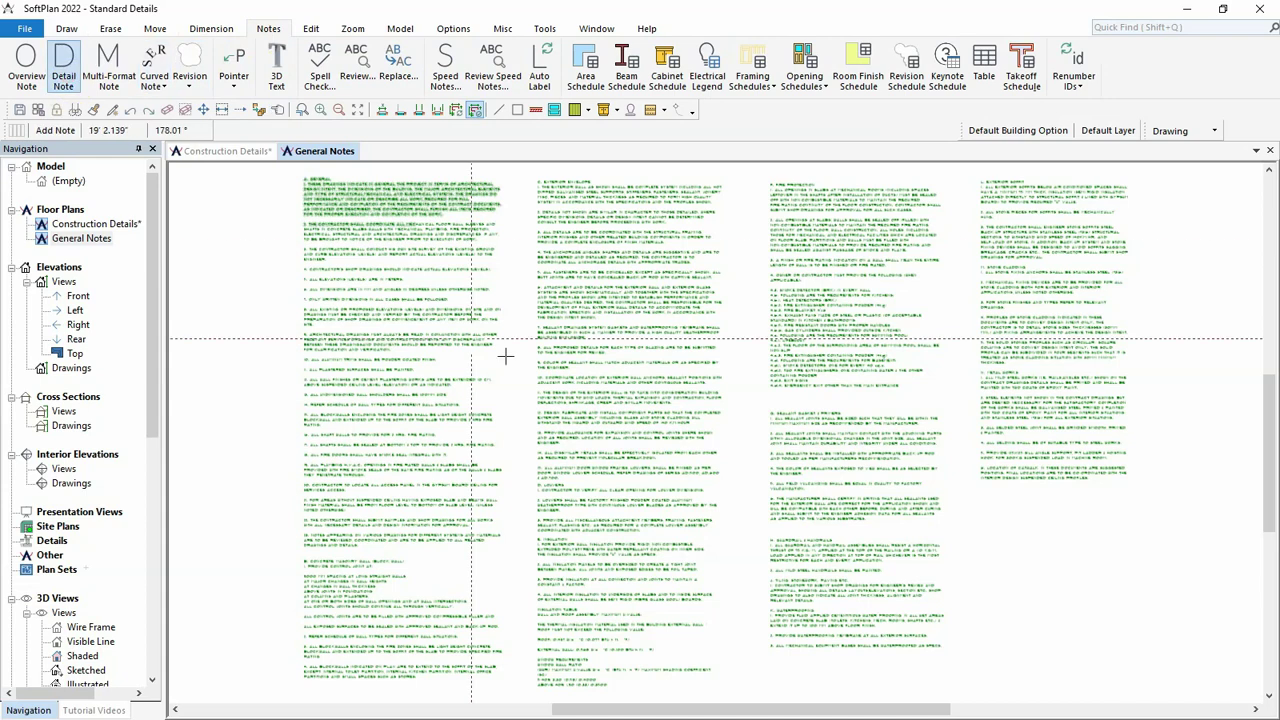
{"action": "left_click", "coordinate": [1003, 491]}
{"action": "type", "text": "P. EXTERIOR CLADDING 1. THE FOLLOWING DESIGN CRITERIA AS APPLICABLE TO CLADDING SHALL BE CONSIDERED FOR WIND LOAD AT THREE ZONES (i.e., EDGE, CENTRAL & ROOF )  EDGE : + 2.5 / -3.75 kPa CENTRAL : + 2.5 / -2.5 kPa ROOF : + 2.5 / -6.5 kPa"}
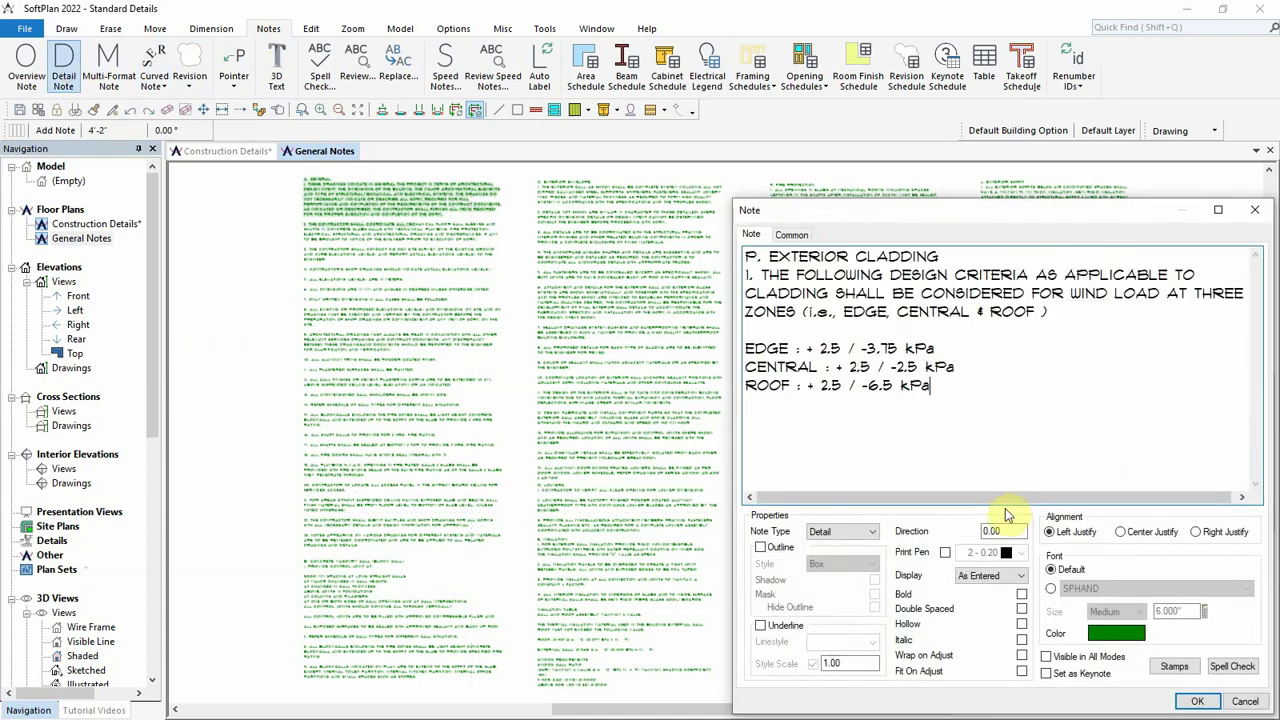
{"action": "left_click", "coordinate": [1193, 701]}
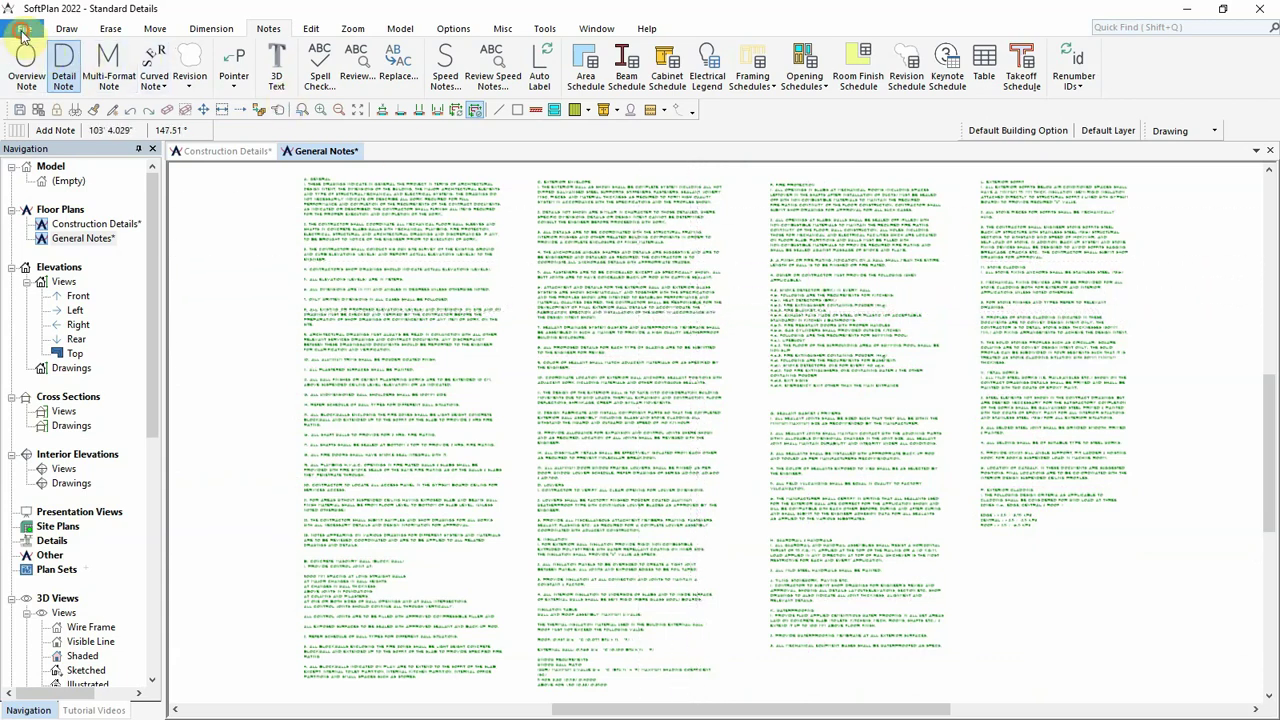
Resync the active nested regions in the Standard Details project
{"action": "left_click", "coordinate": [22, 30]}
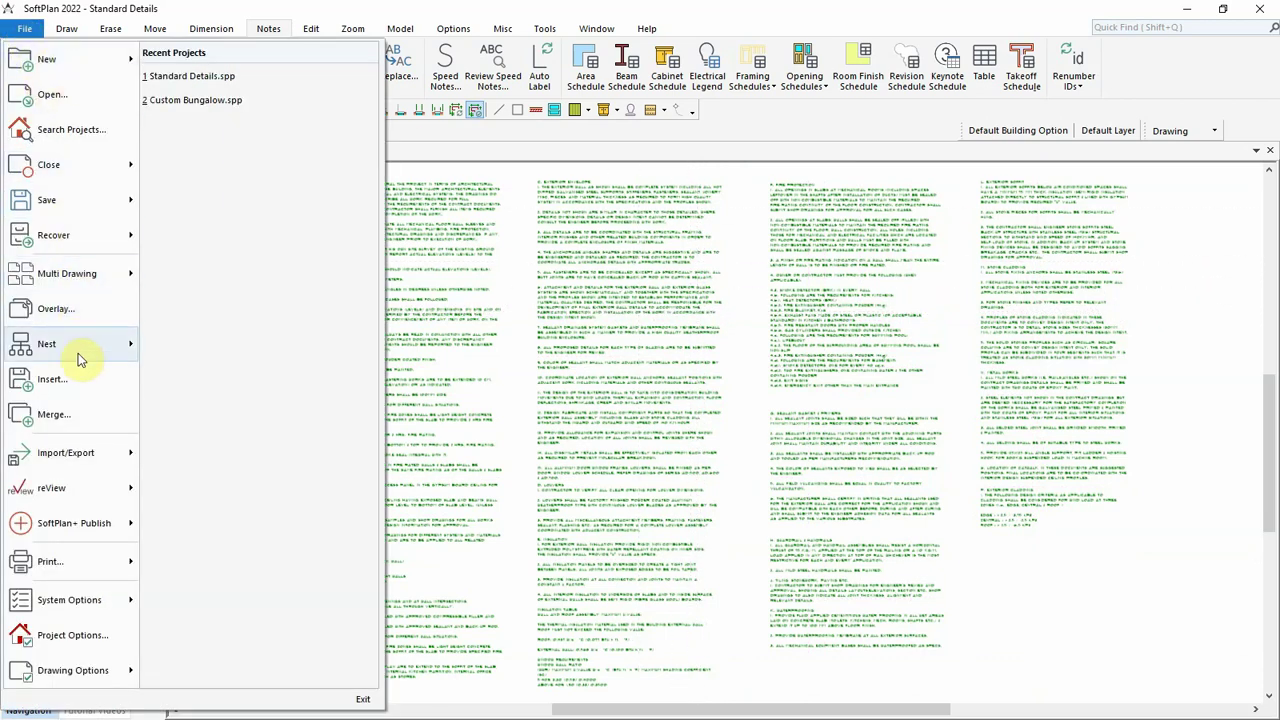
{"action": "mouse_move", "coordinate": [78, 353]}
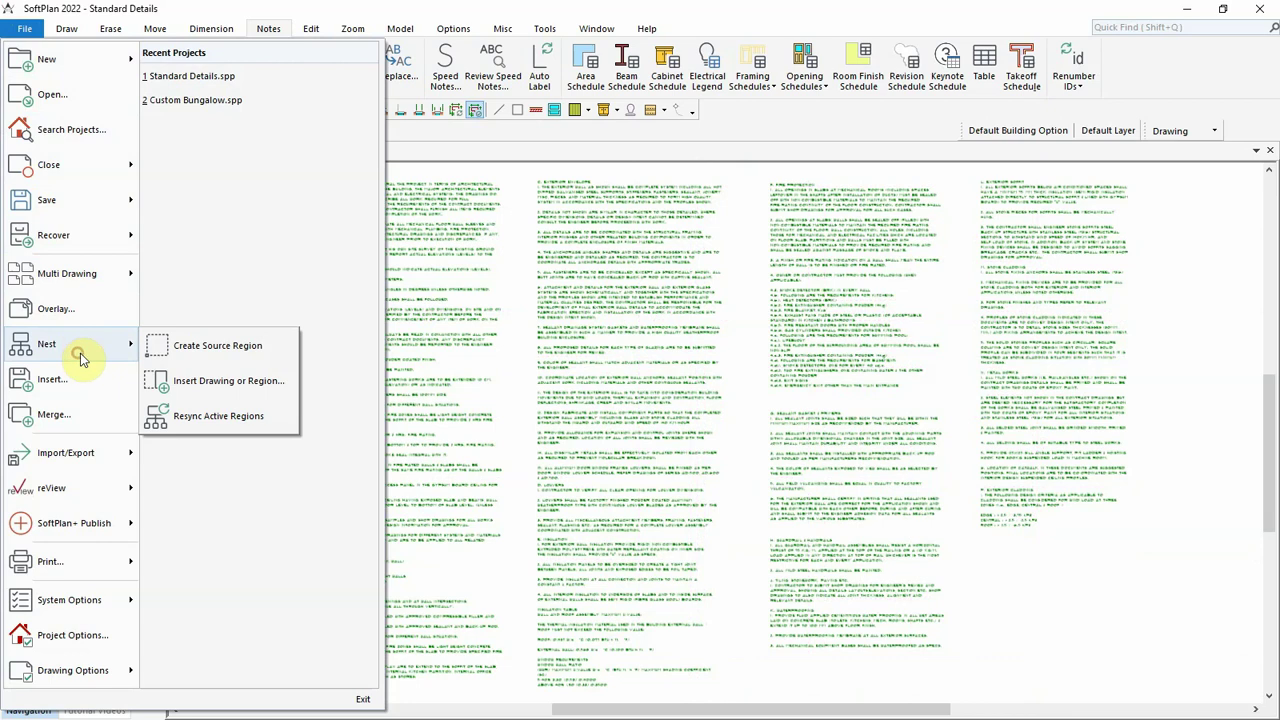
{"action": "left_click", "coordinate": [240, 418]}
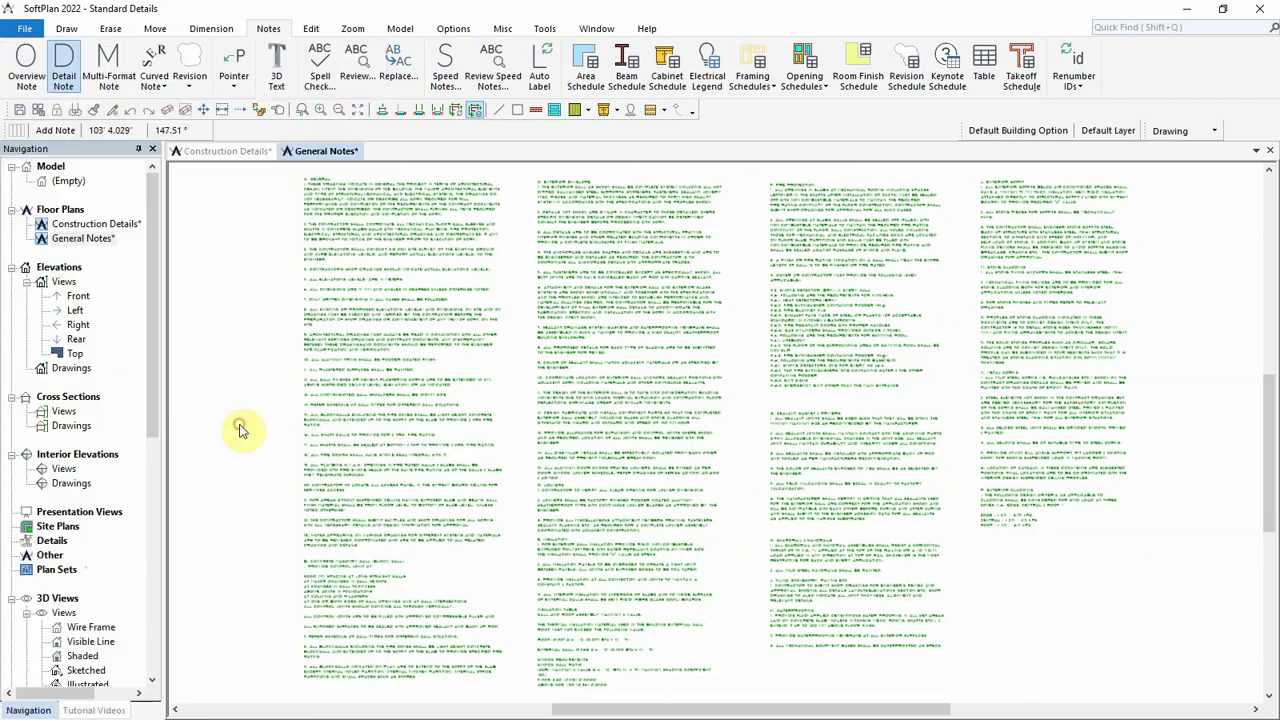
Save all Standard Details drawings and reopen Custom Bungalow.spp on its Main Floor Plan
{"action": "left_click", "coordinate": [28, 29]}
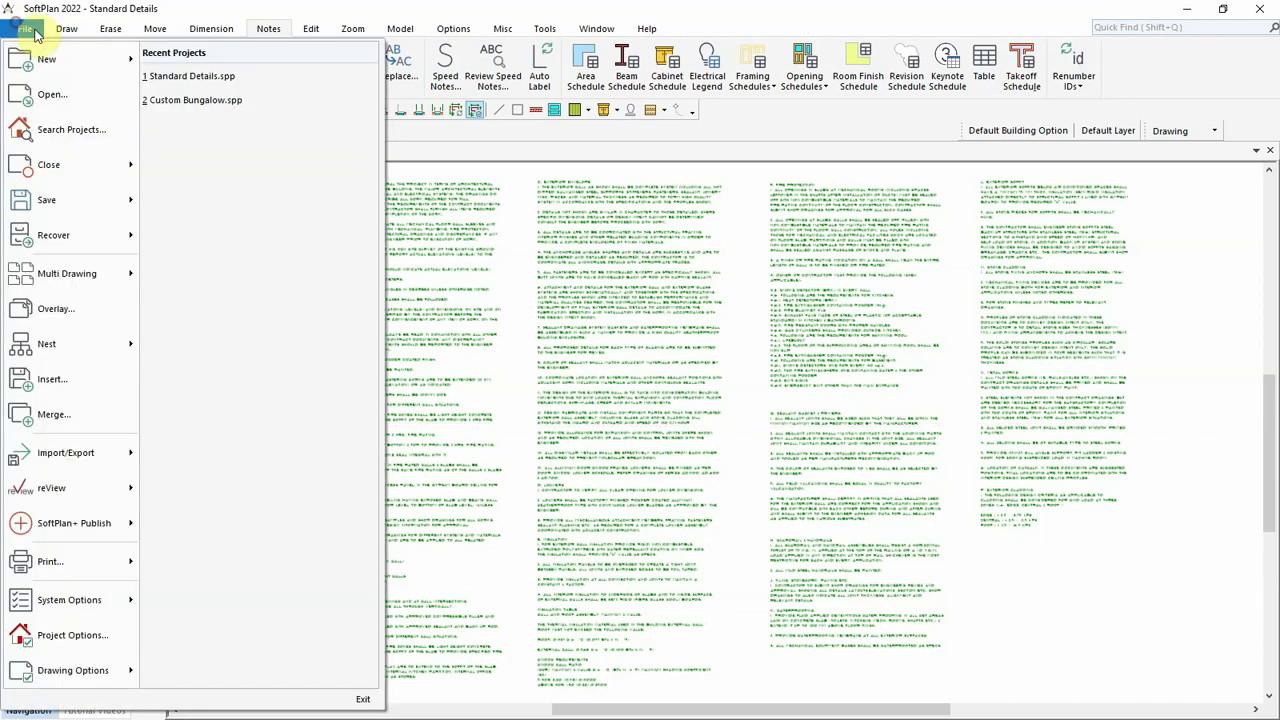
{"action": "left_click", "coordinate": [172, 102]}
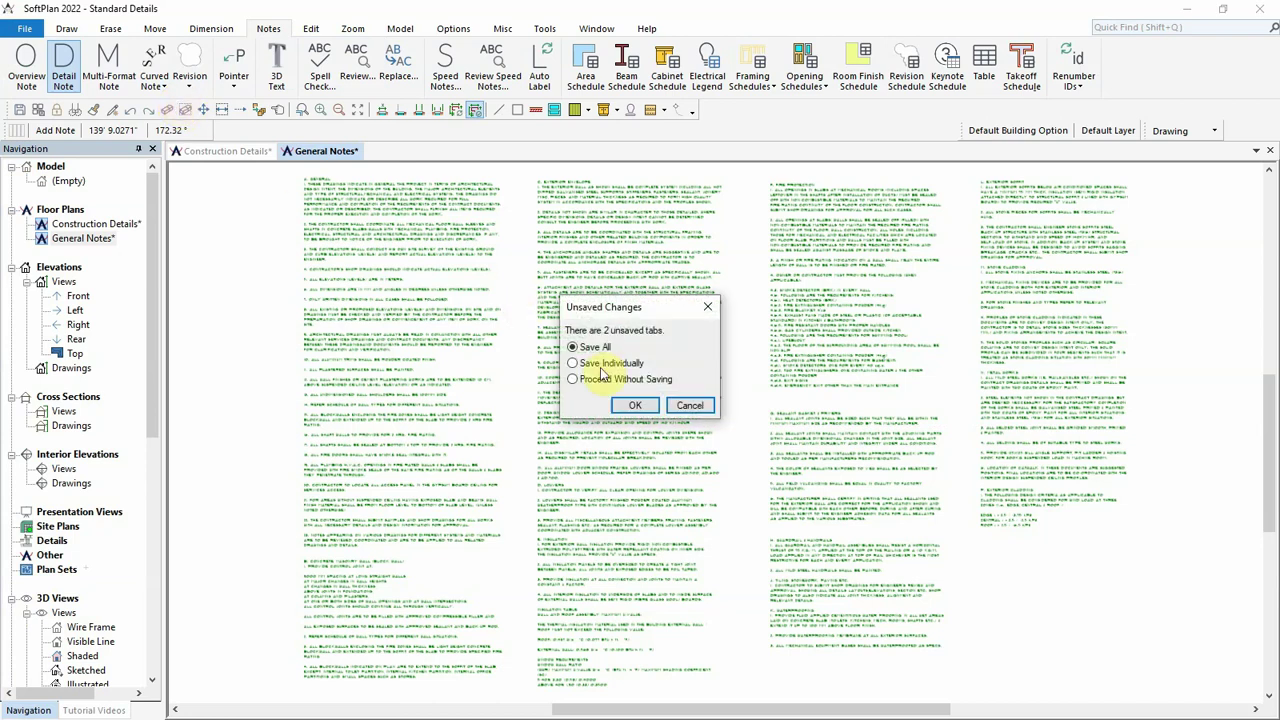
{"action": "left_click", "coordinate": [638, 405]}
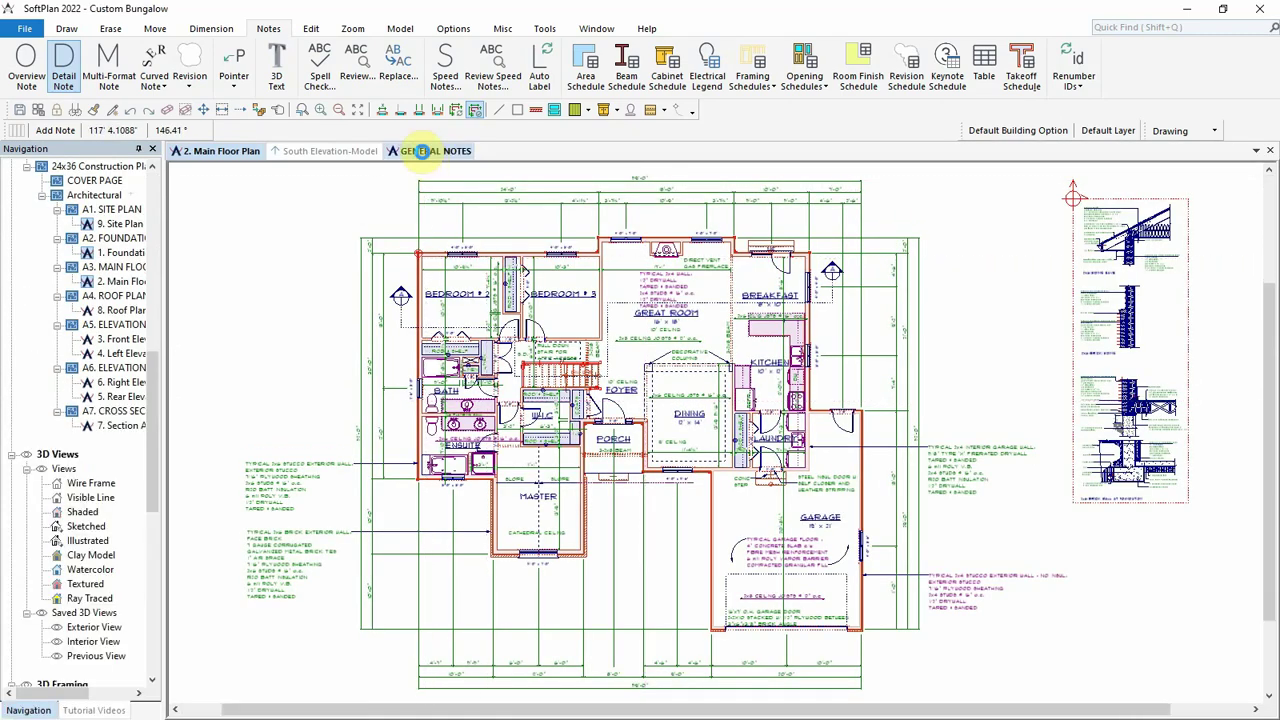
{"action": "left_click", "coordinate": [422, 151]}
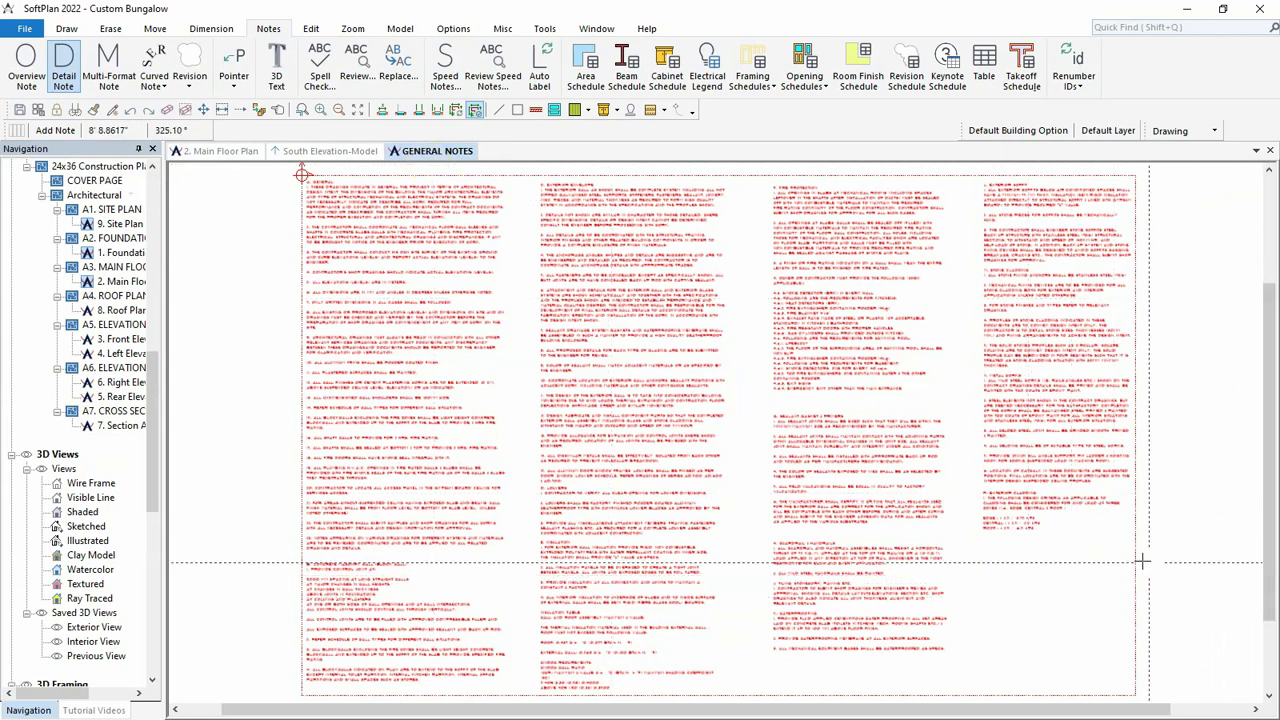
{"action": "scroll", "coordinate": [716, 432], "scroll_direction": "up", "scroll_amount": 5}
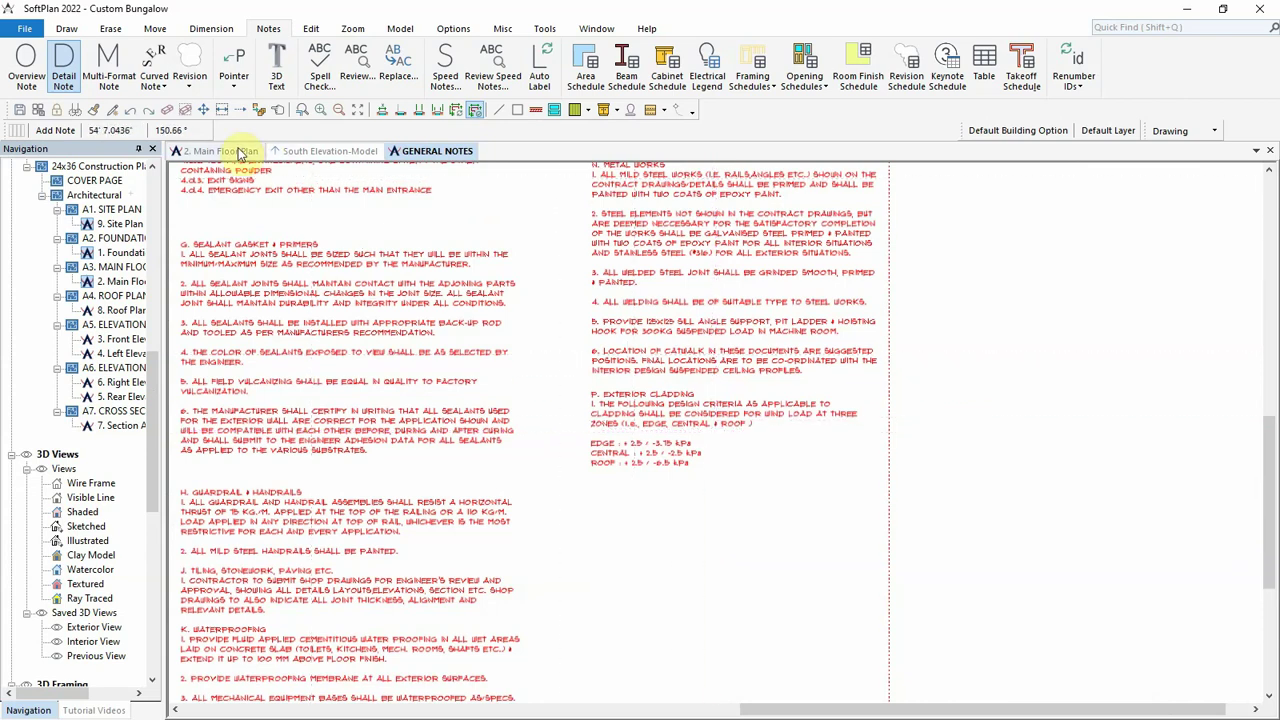
{"action": "left_click", "coordinate": [212, 153]}
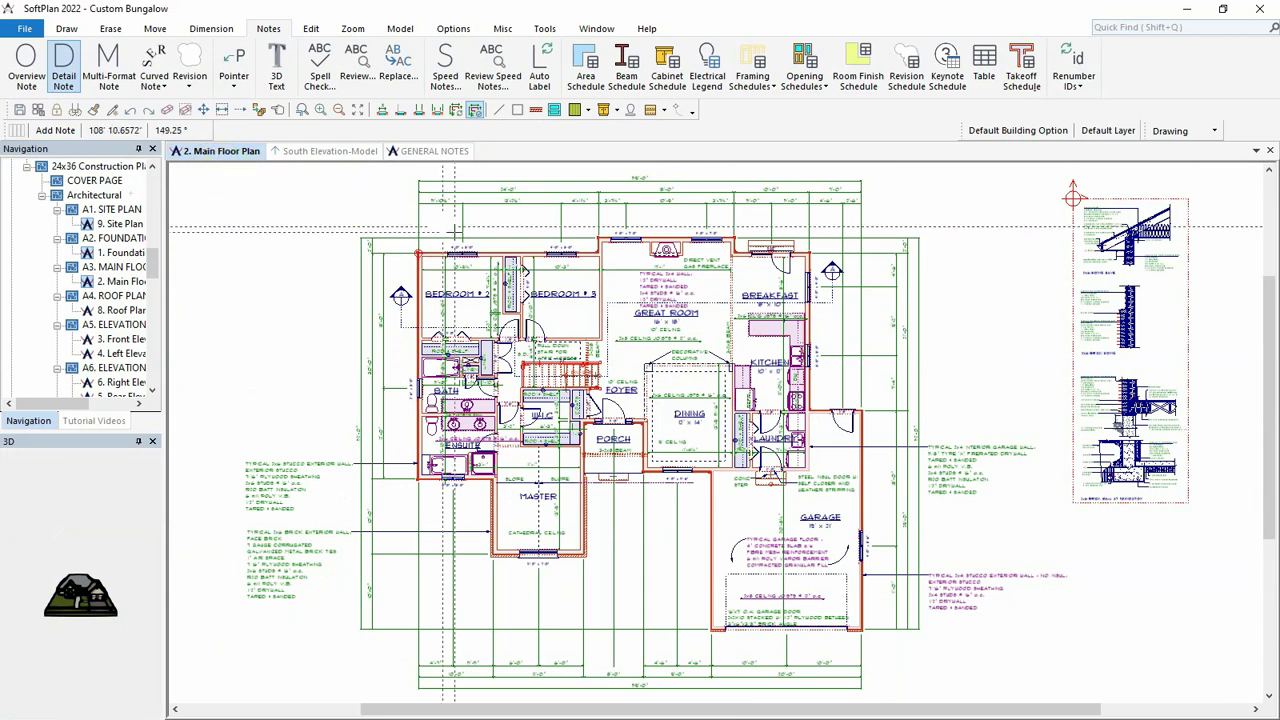
Resync the nested 2X6/SIDING EAVE region so its roof note shows 3/4" plywood and R-40, then zoom extents
{"action": "scroll", "coordinate": [1141, 242], "scroll_direction": "up", "scroll_amount": 1}
{"action": "scroll", "coordinate": [712, 428], "scroll_direction": "up", "scroll_amount": 6}
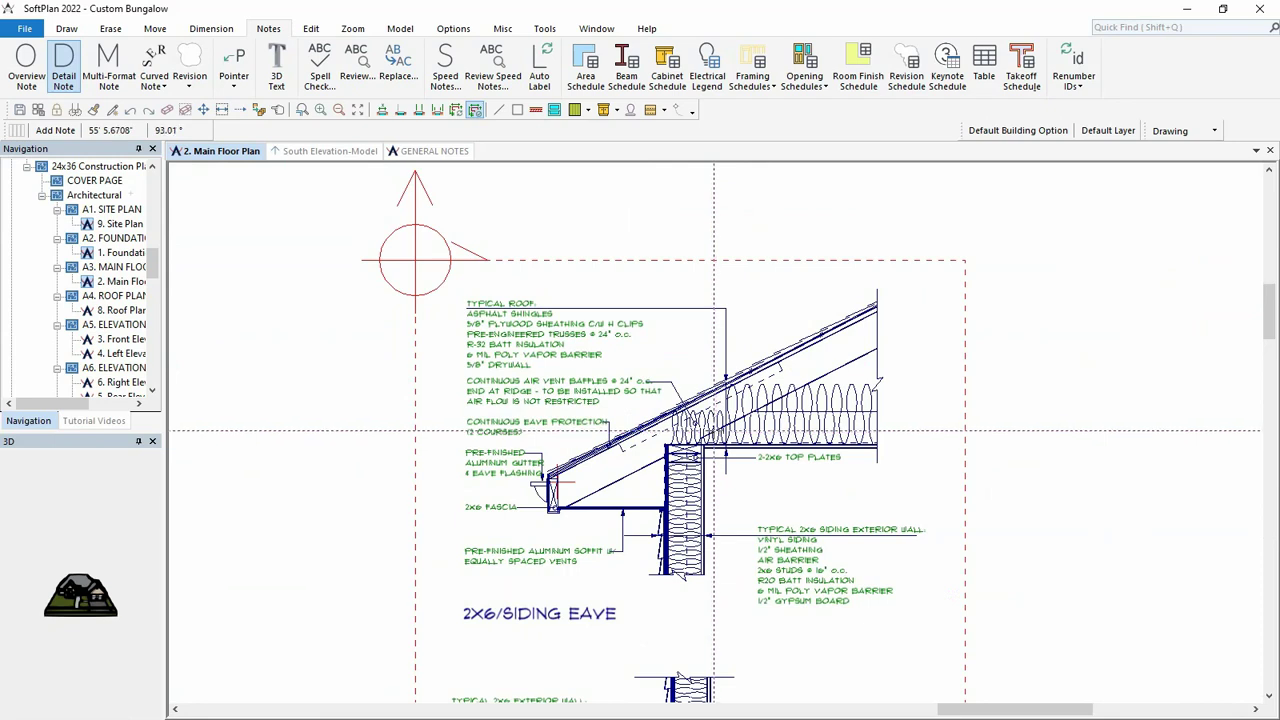
{"action": "right_click", "coordinate": [631, 417]}
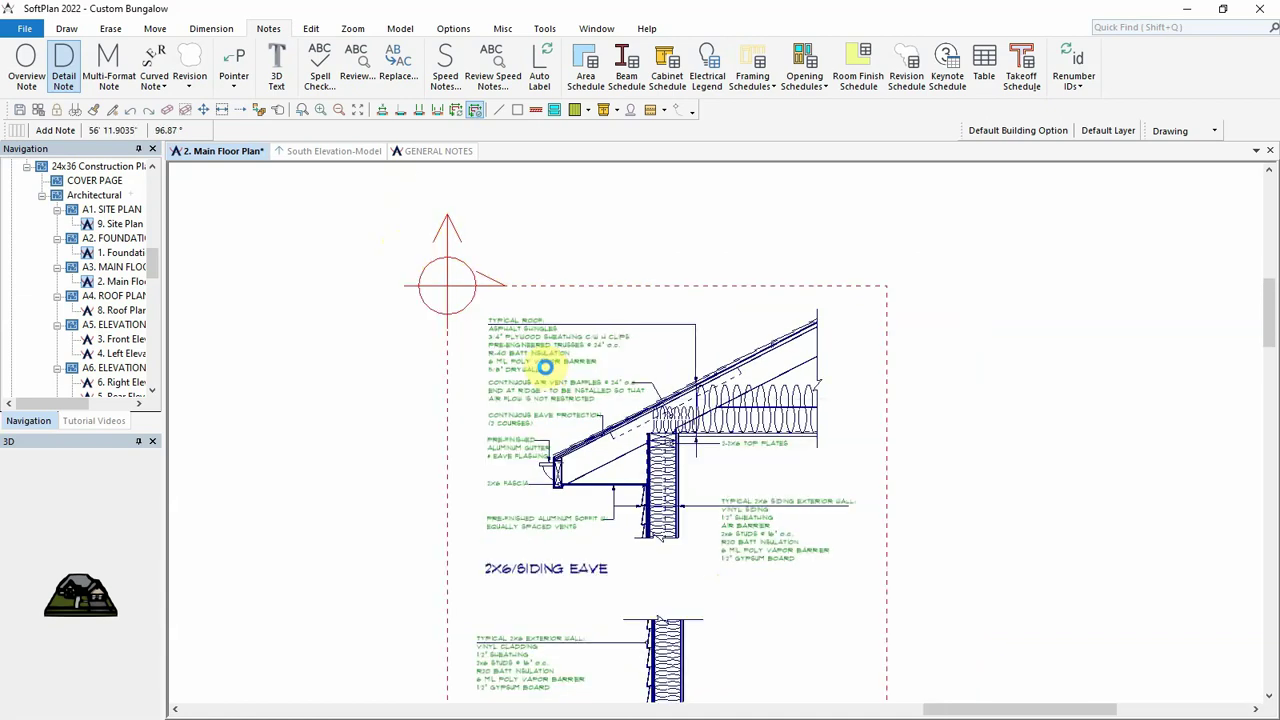
{"action": "scroll", "coordinate": [526, 343], "scroll_direction": "up", "scroll_amount": 2}
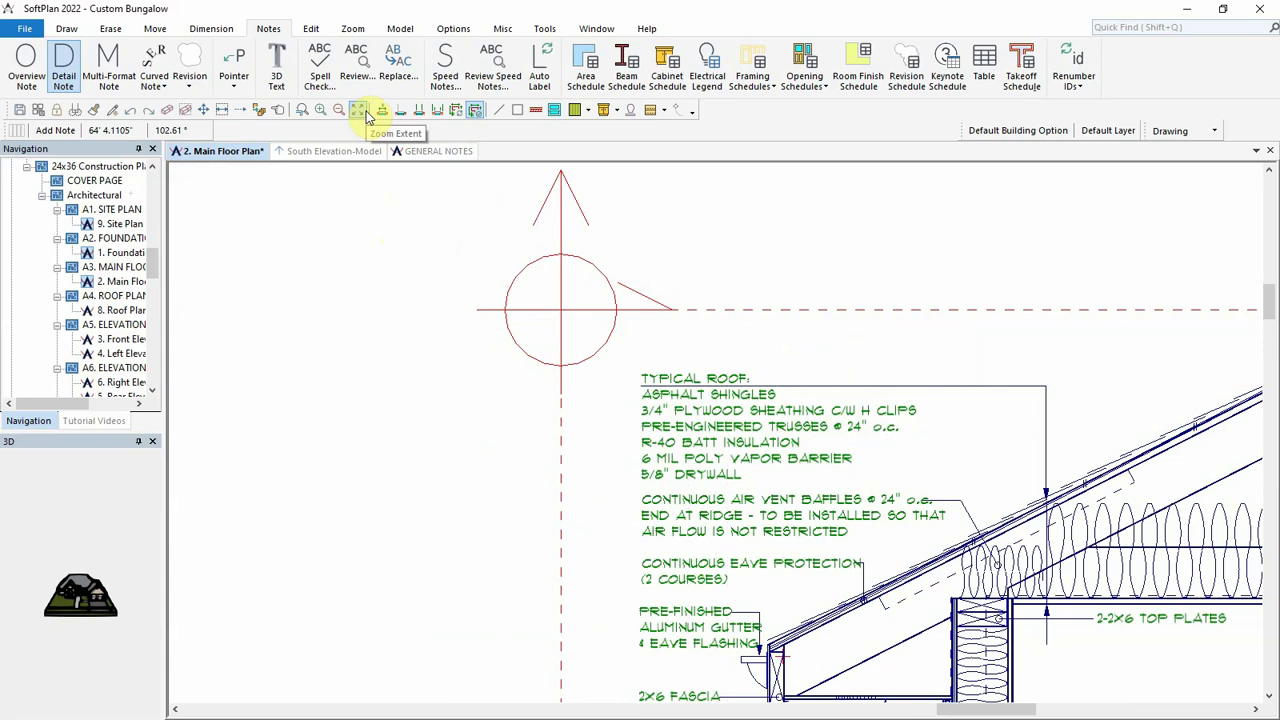
{"action": "left_click", "coordinate": [366, 116]}
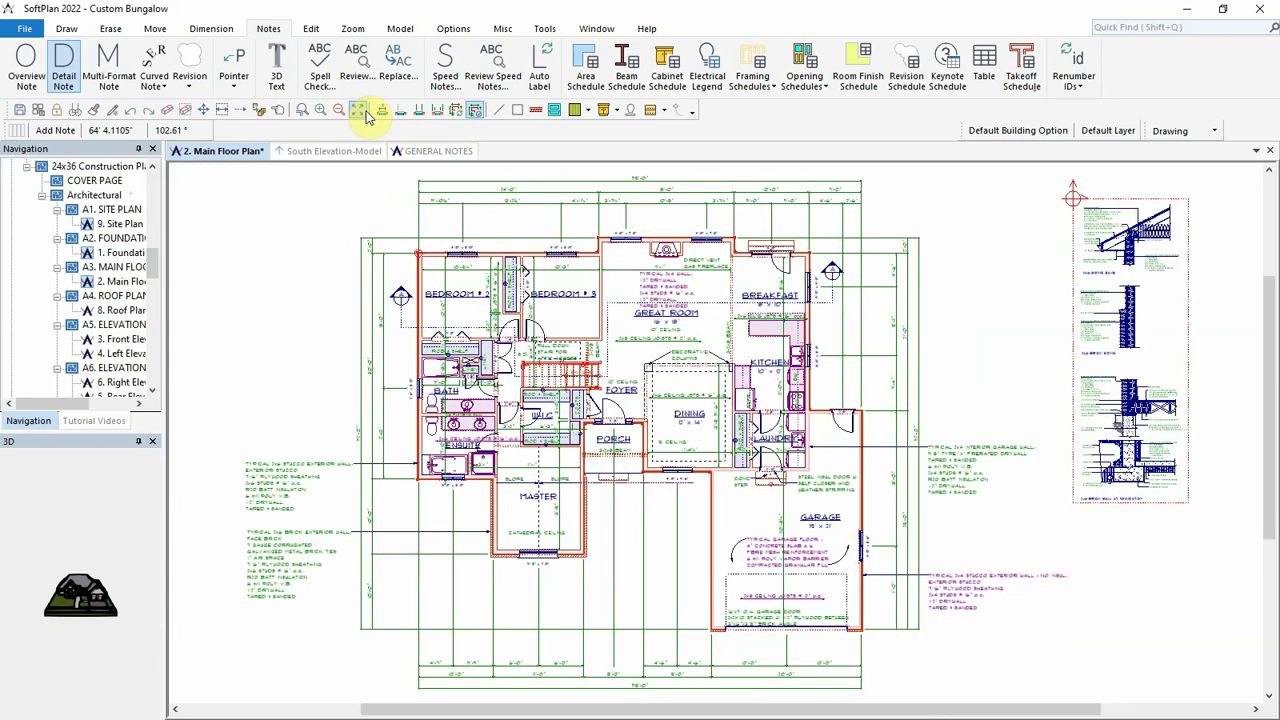